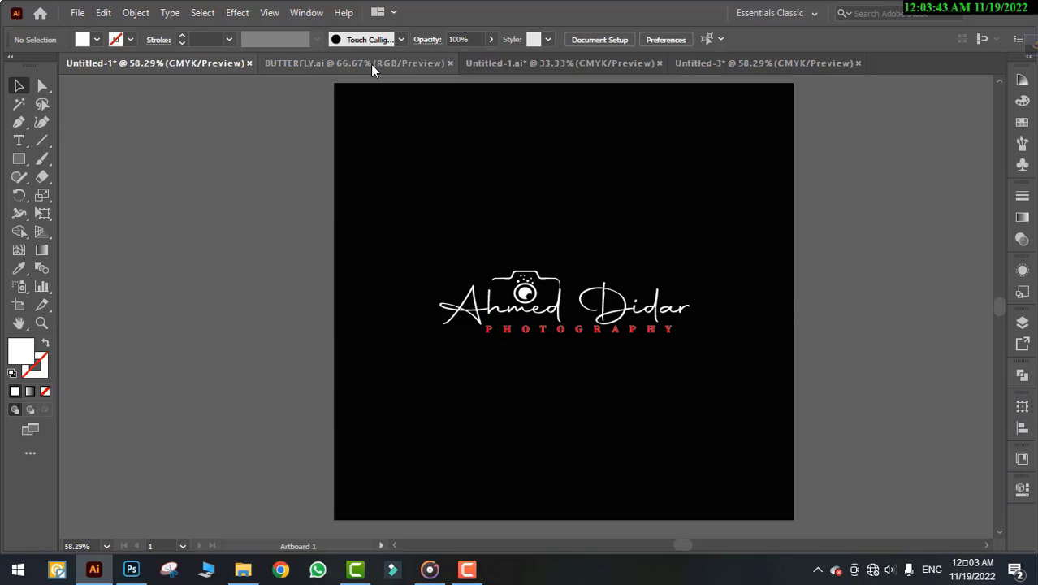
View the BUTTERFLY.ai document, then open the File menu to start a new file
click(370, 64)
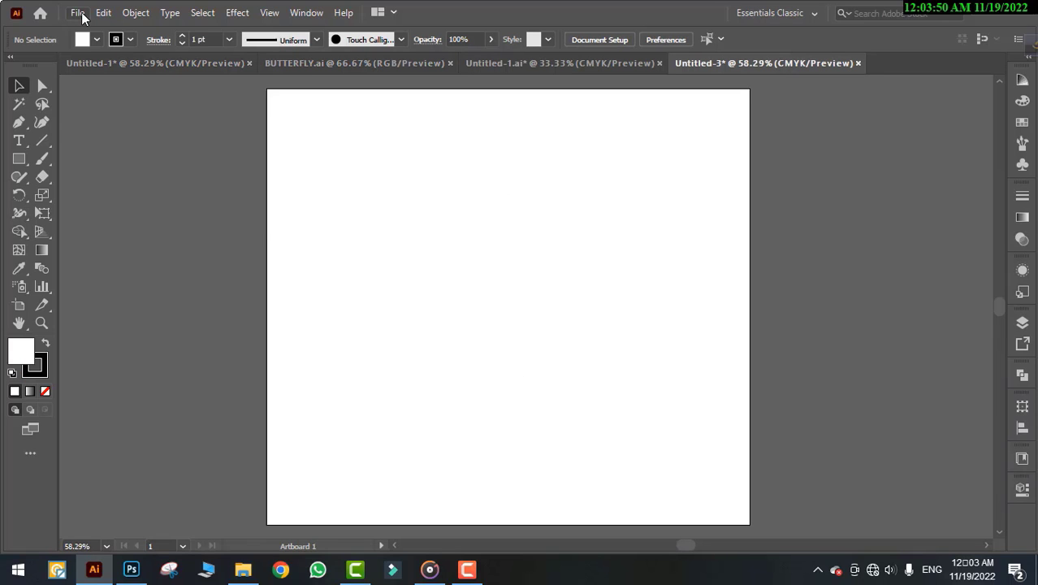
click(78, 14)
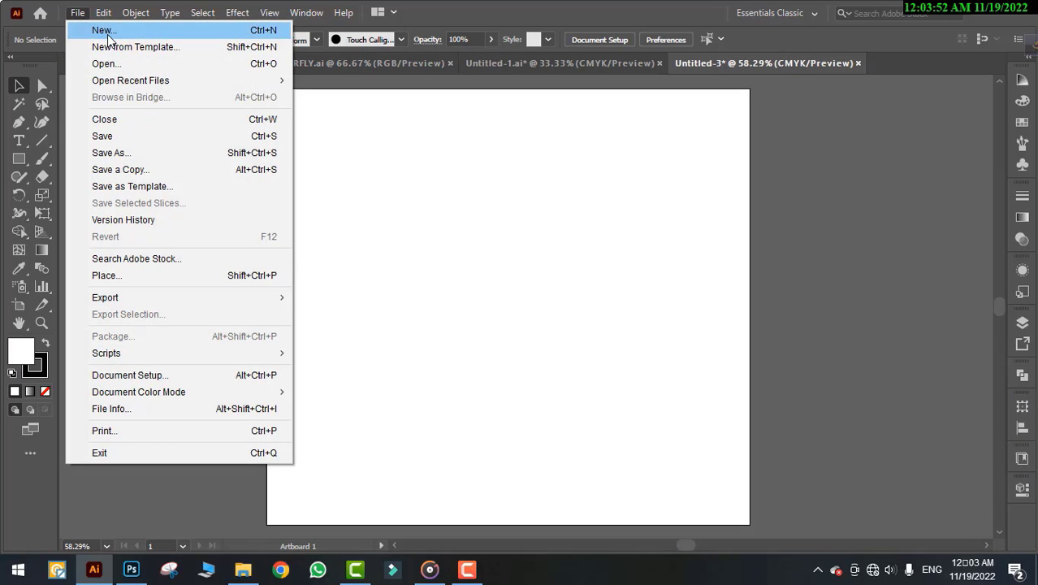
click(109, 32)
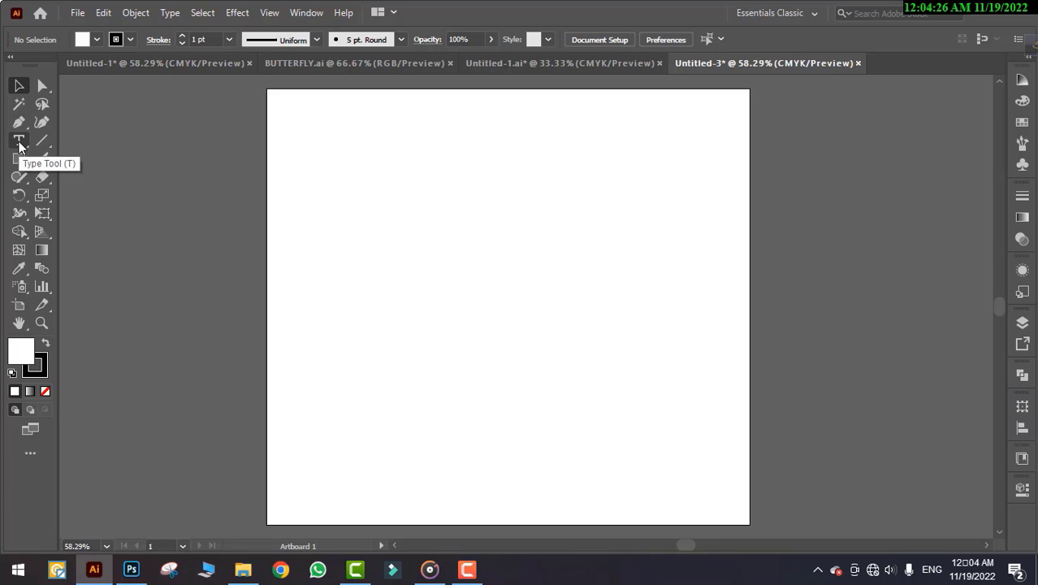
Place 72 pt placeholder text on the Untitled-3 artboard, then view the Untitled-1 logo
click(20, 143)
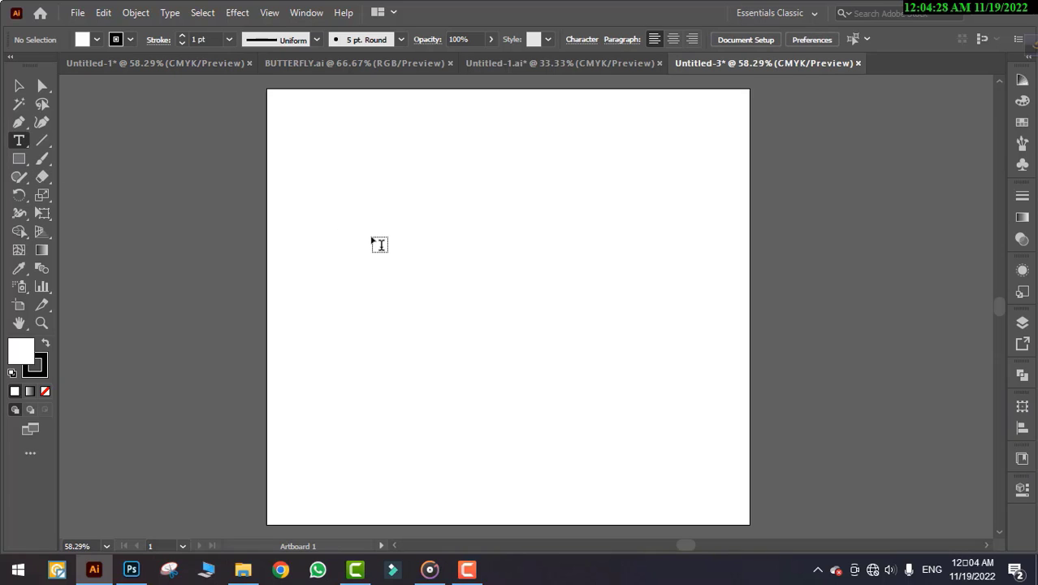
click(372, 238)
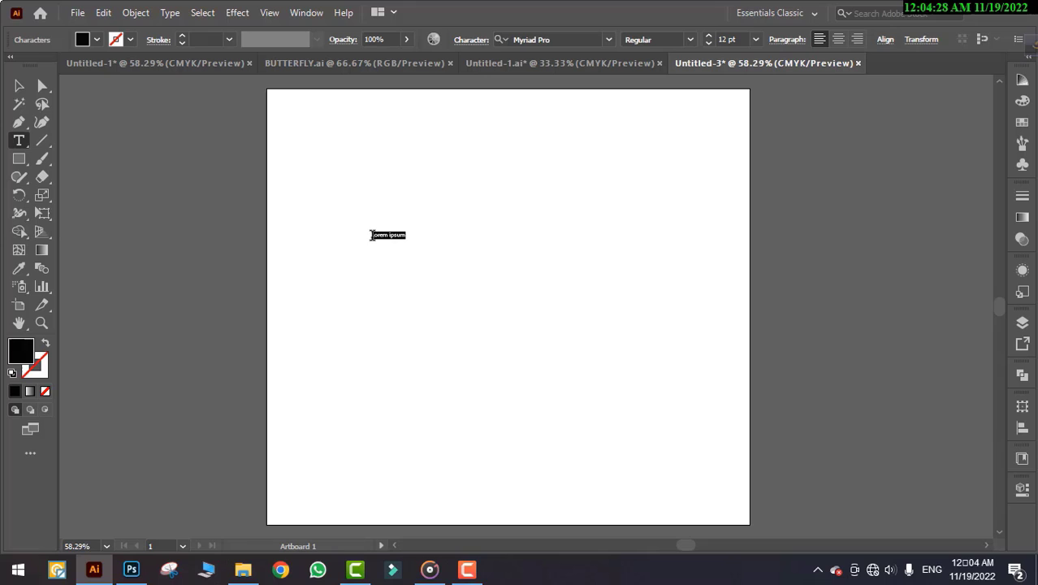
click(755, 39)
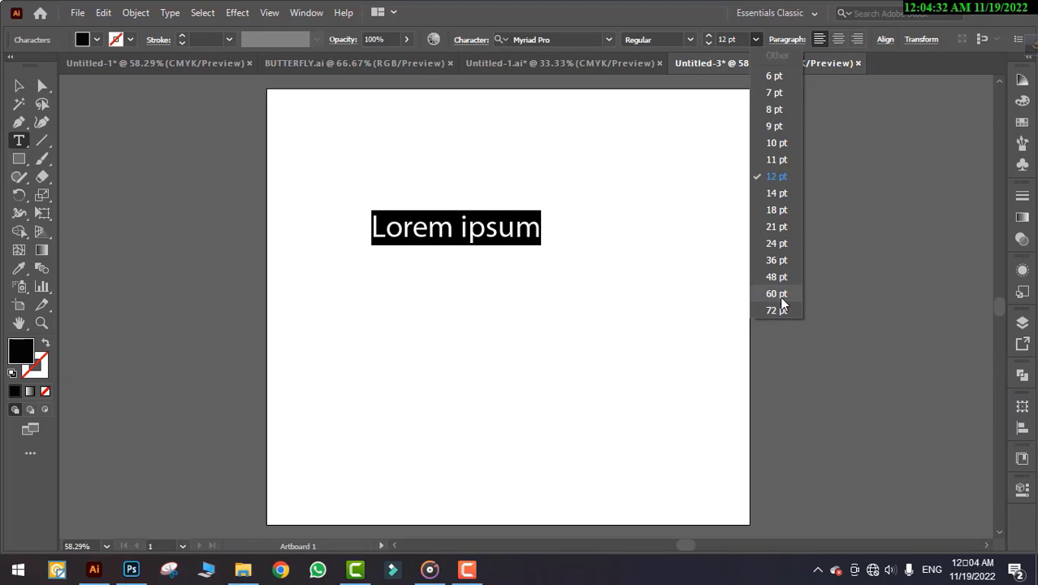
click(780, 309)
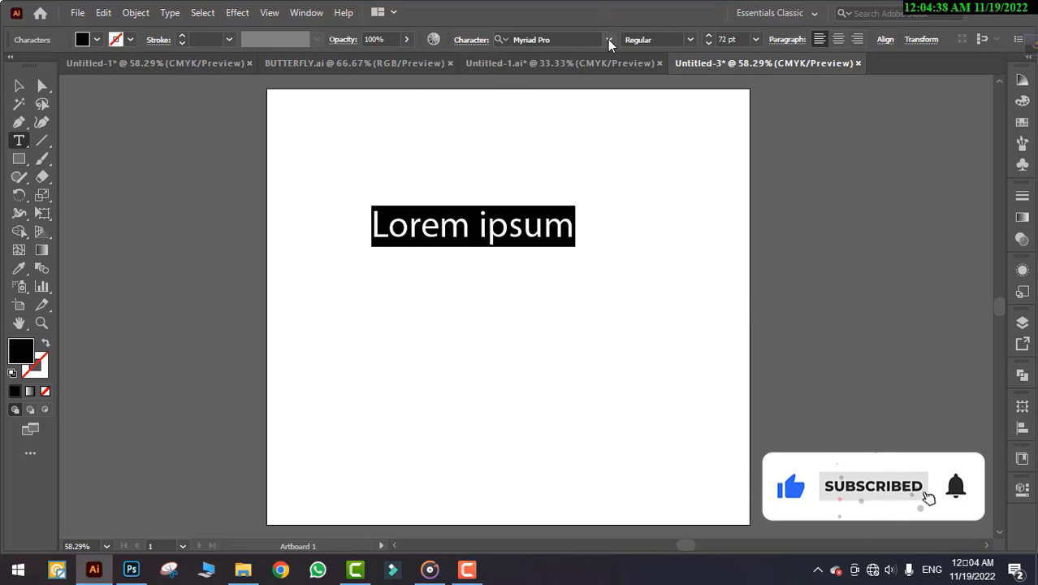
click(142, 67)
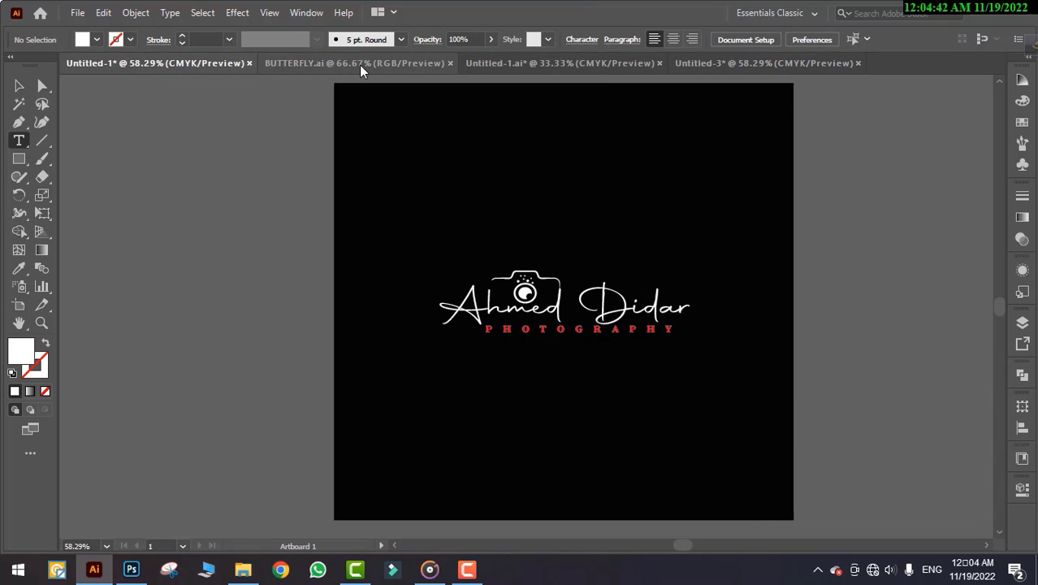
Back in Untitled-3, set the placeholder text's font to Autography
click(706, 64)
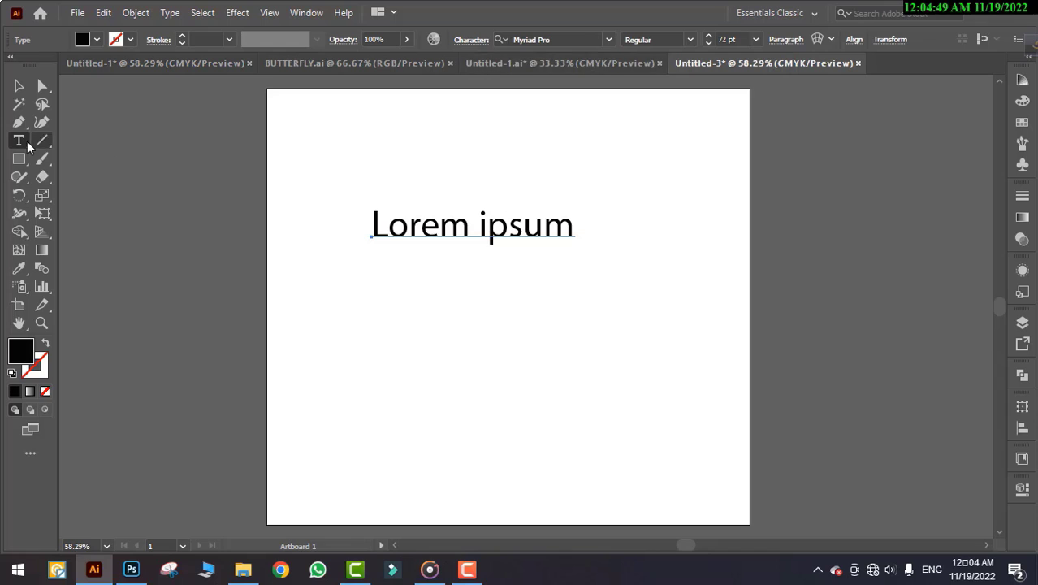
key(Return)
click(609, 40)
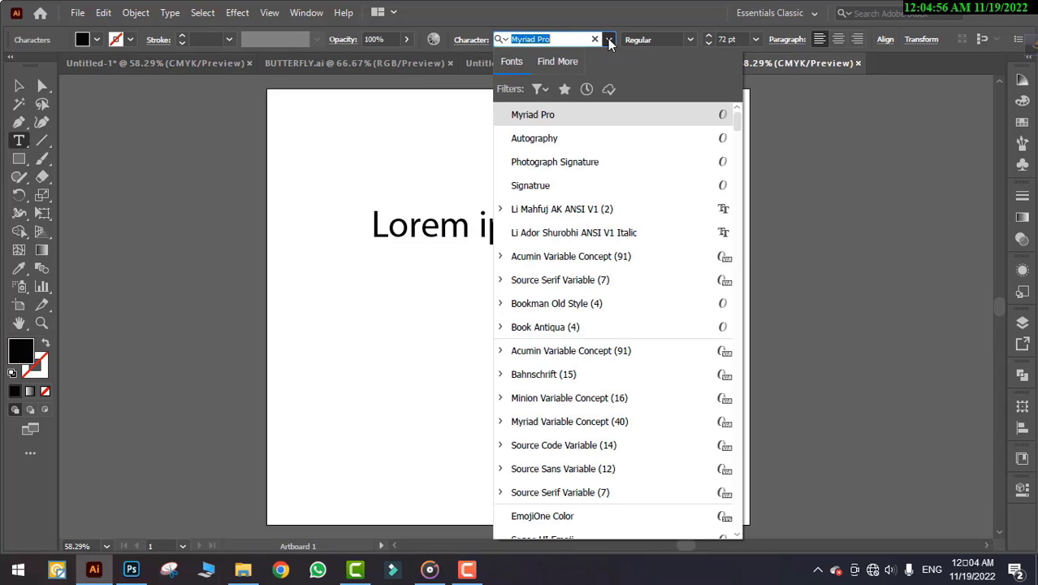
click(561, 140)
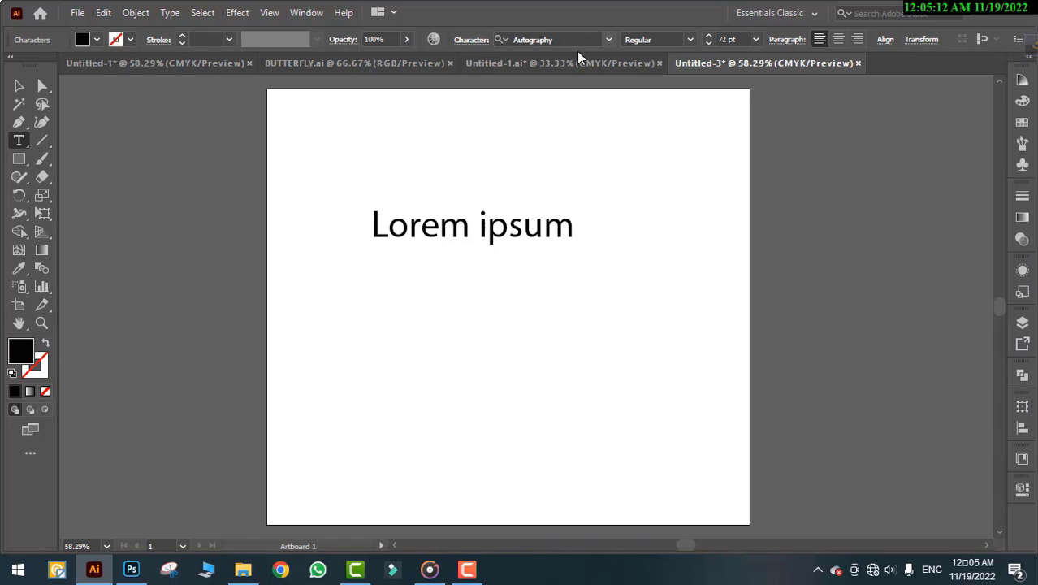
Replace the placeholder by typing the photographer's two-word name
key(BackSpace)
key(BackSpace)
key(BackSpace)
key(BackSpace)
key(BackSpace)
key(BackSpace)
key(BackSpace)
key(BackSpace)
key(BackSpace)
key(BackSpace)
key(BackSpace)
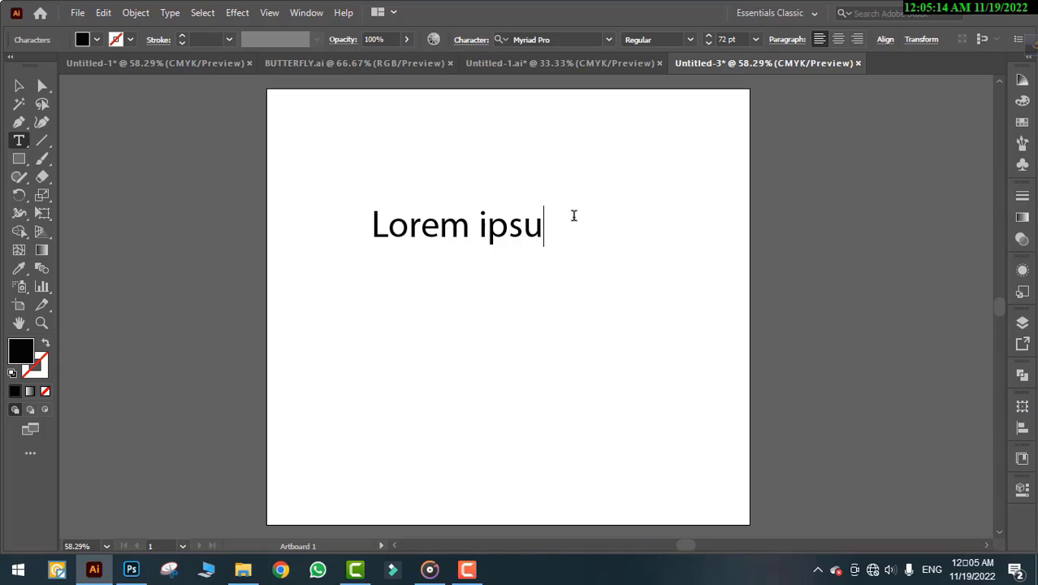
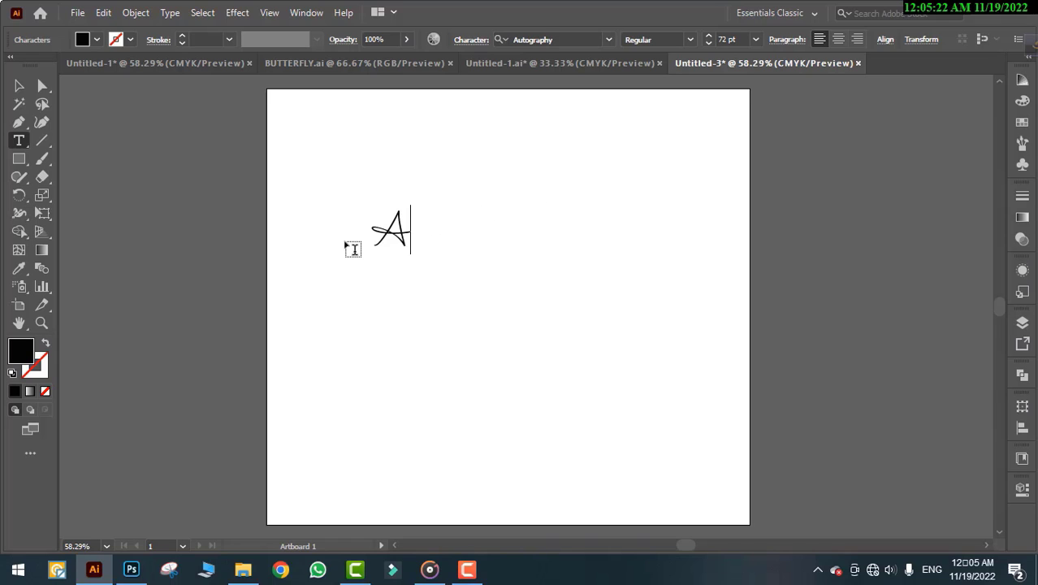
key(Left)
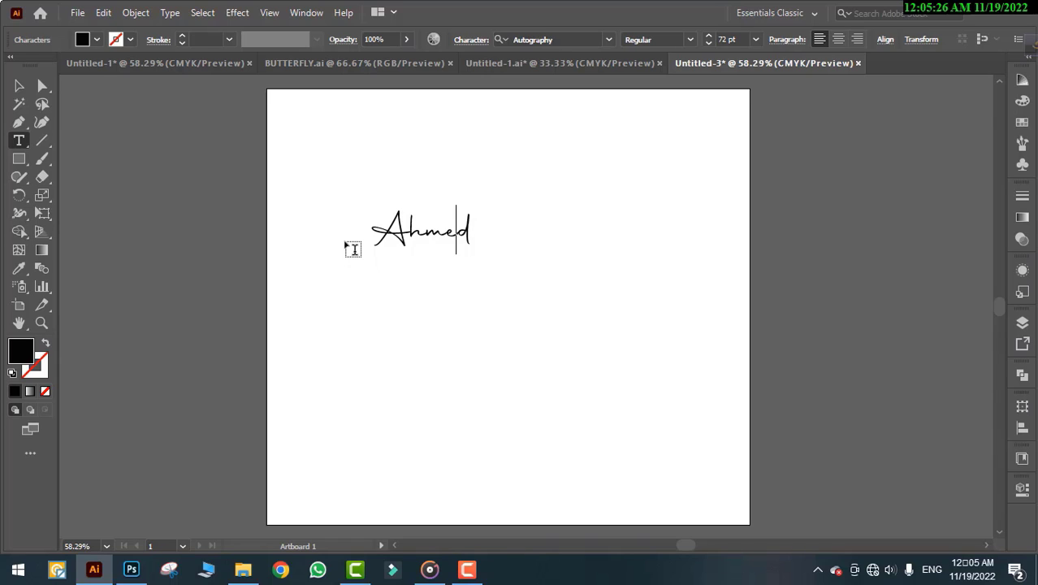
key(Right)
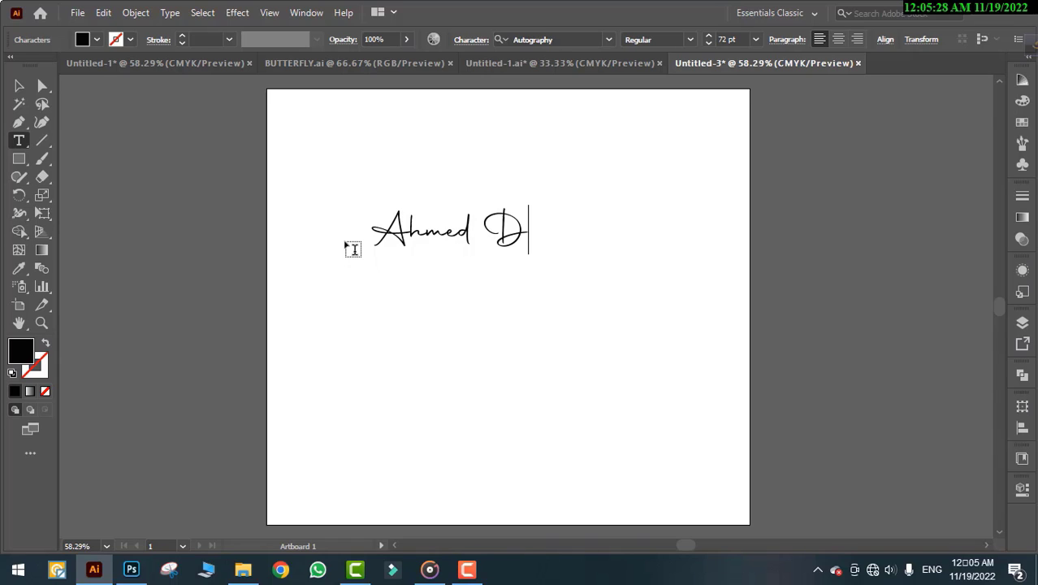
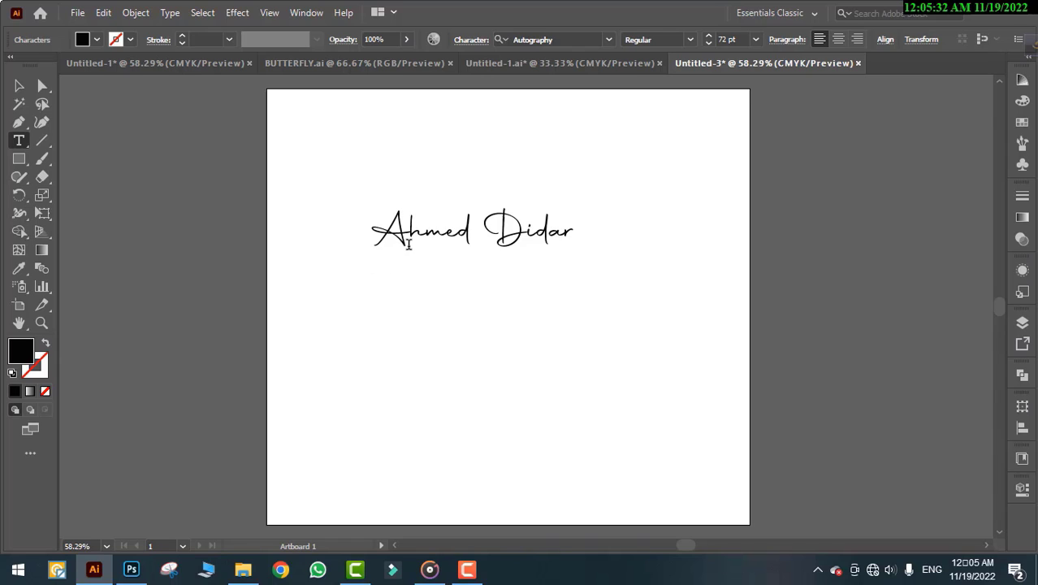
Move the name text down toward the artboard centre, then switch to Untitled-1
click(18, 86)
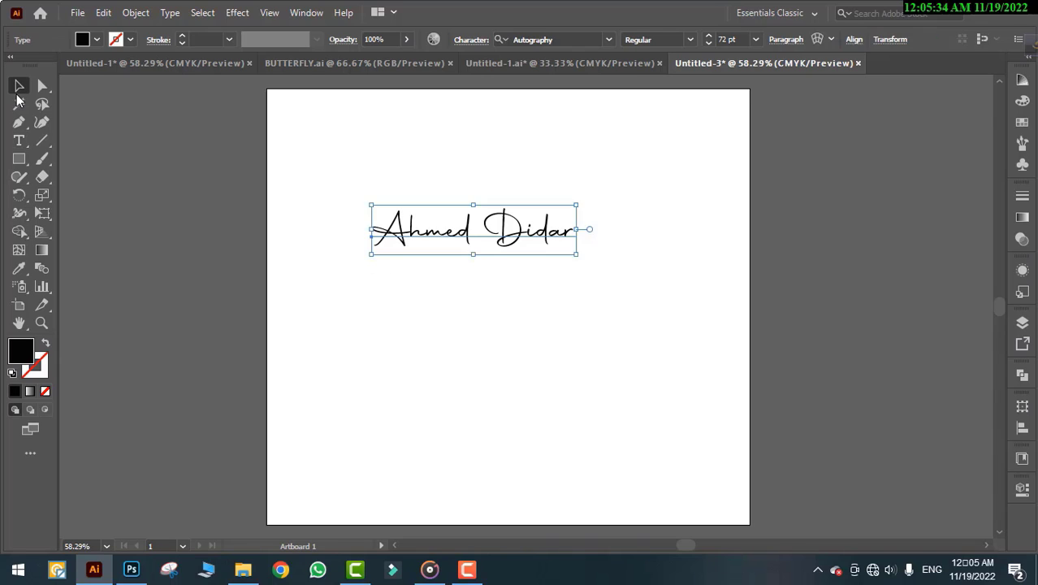
click(433, 155)
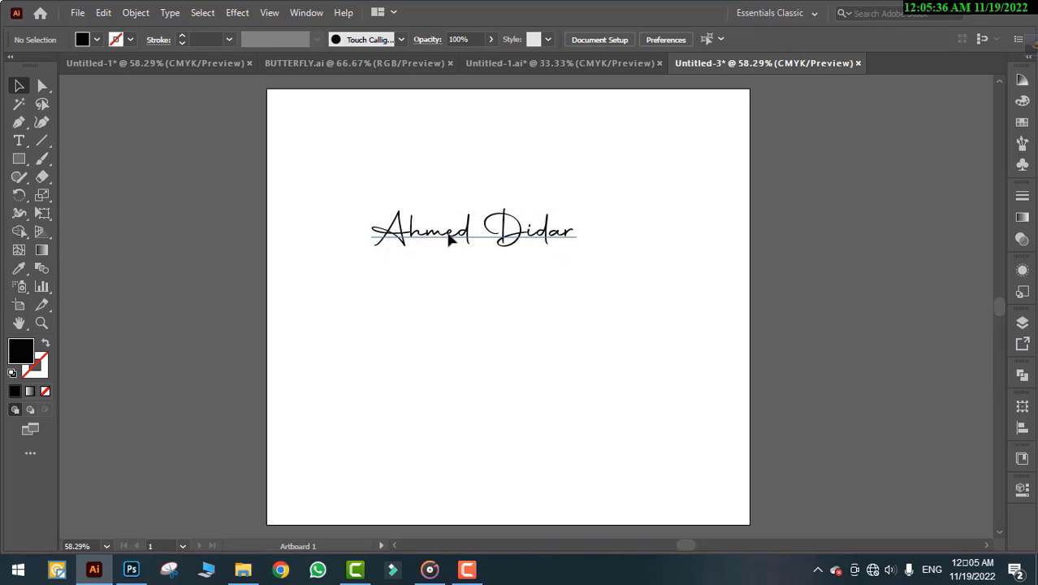
drag(460, 260, 496, 326)
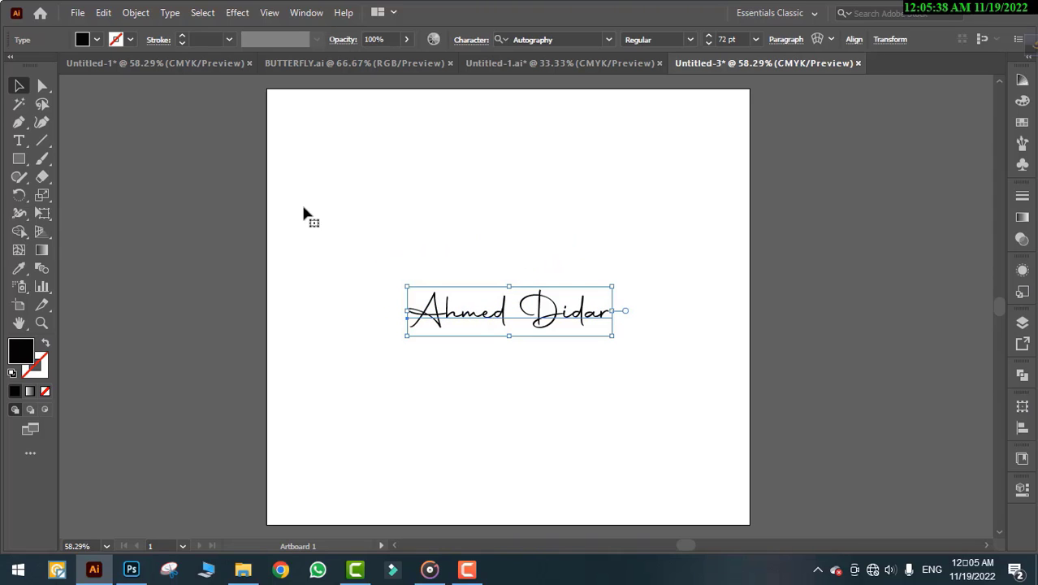
click(147, 68)
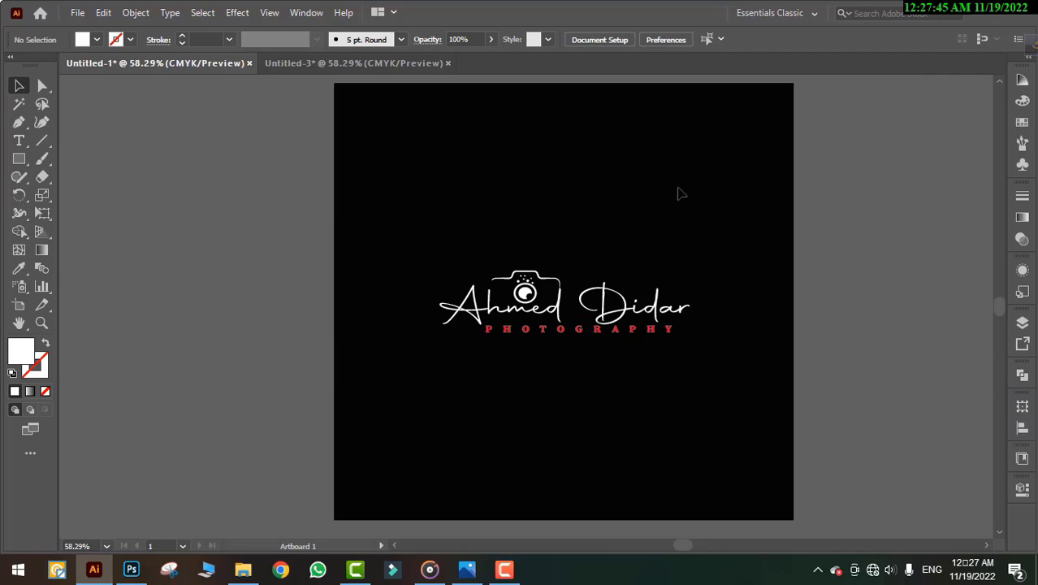
Open the vecteezy camera photography logo EPS from its zip archive in Illustrator
click(982, 15)
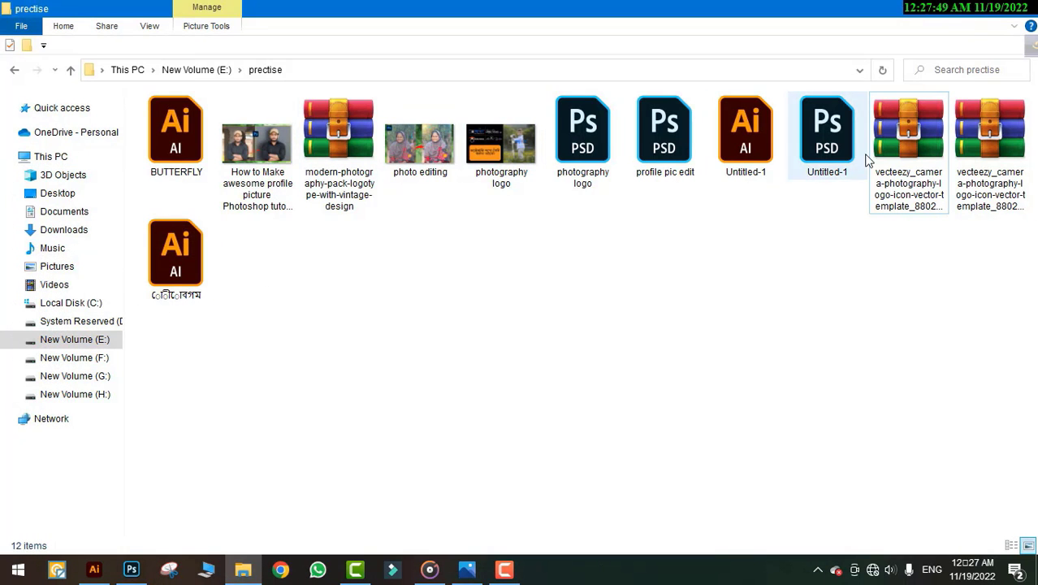
click(908, 157)
double_click(907, 157)
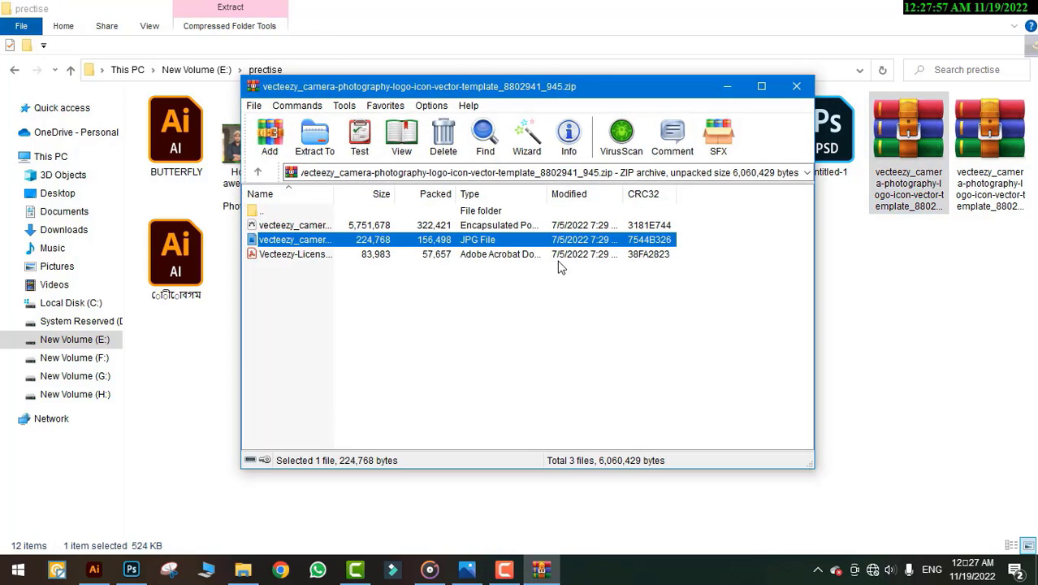
double_click(288, 227)
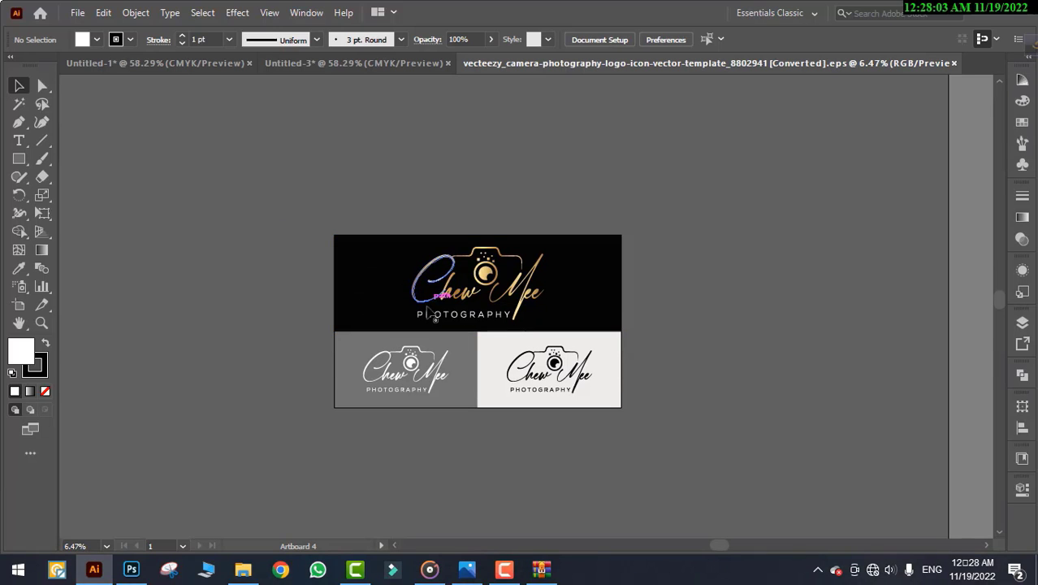
Select all the template artwork, group it, then ungroup it
click(413, 351)
click(411, 353)
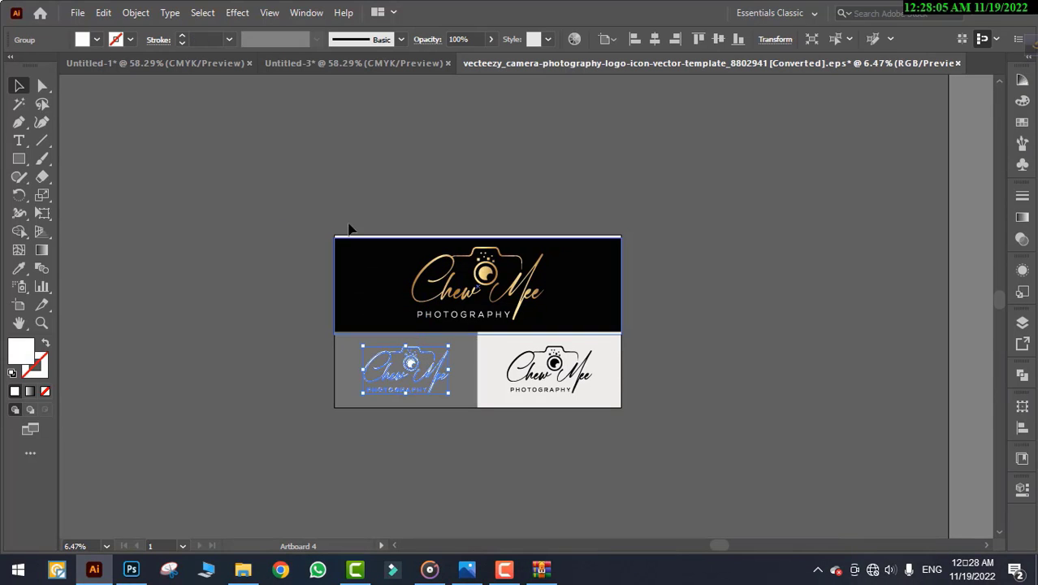
key(ctrl+a)
right_click(398, 302)
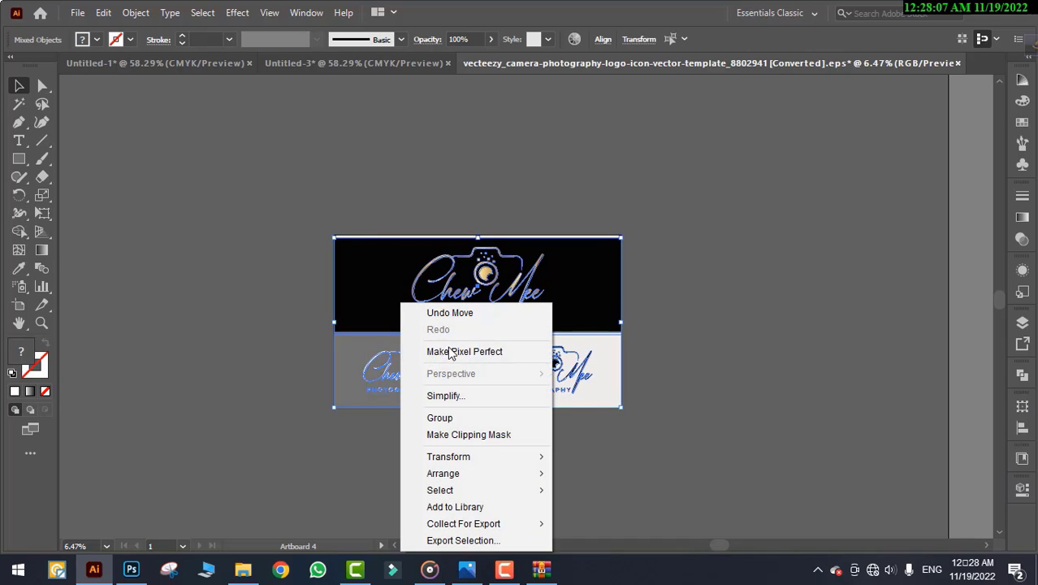
click(440, 418)
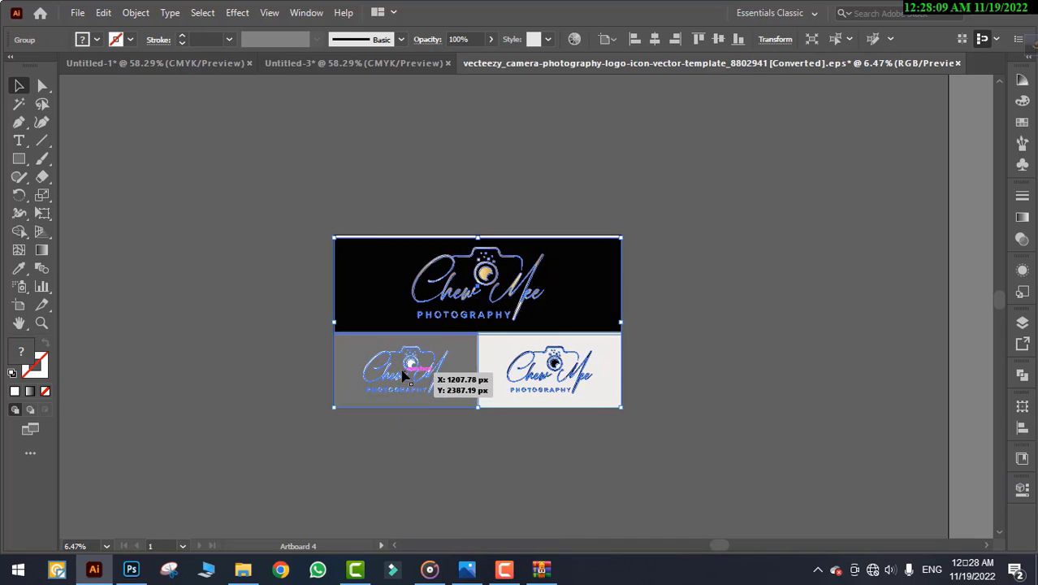
click(280, 301)
click(411, 362)
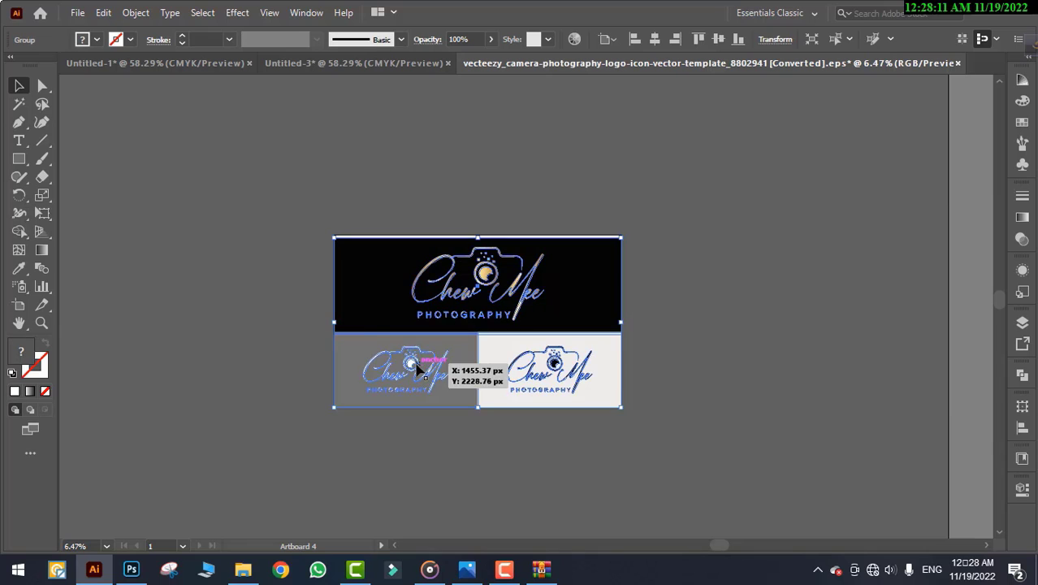
right_click(363, 319)
click(414, 180)
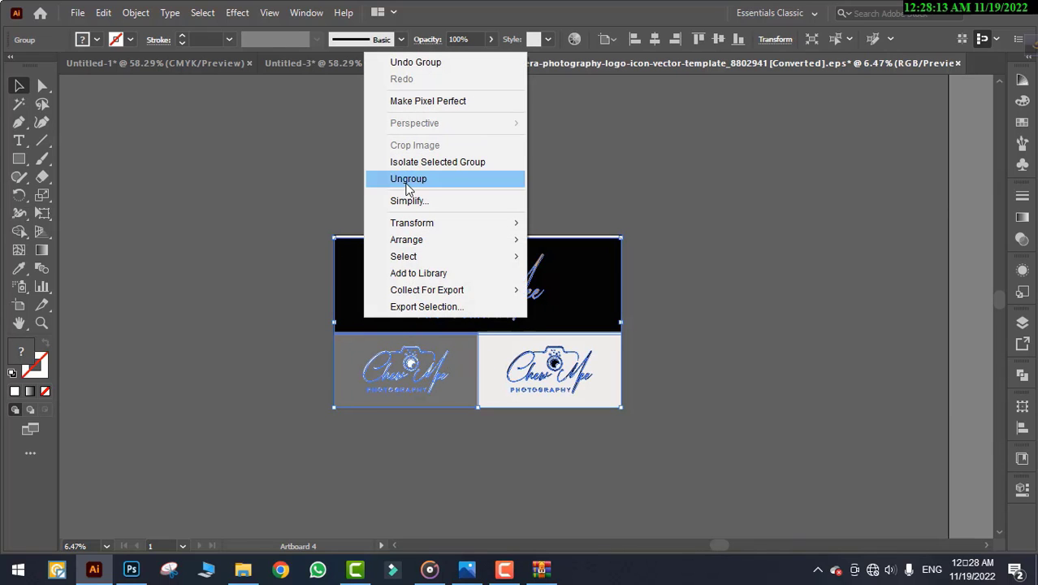
Pull the white camera icon out of the template and carry it toward Untitled-3
drag(429, 359, 714, 266)
click(765, 251)
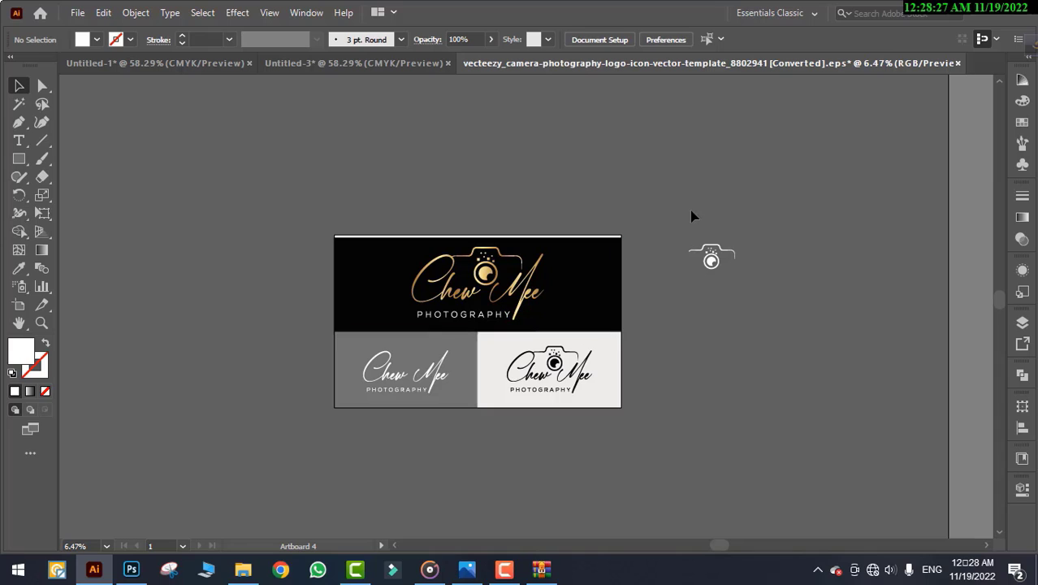
drag(714, 265, 203, 60)
Fill the camera icon black, scale it down, and place it just above the name
drag(330, 71, 488, 258)
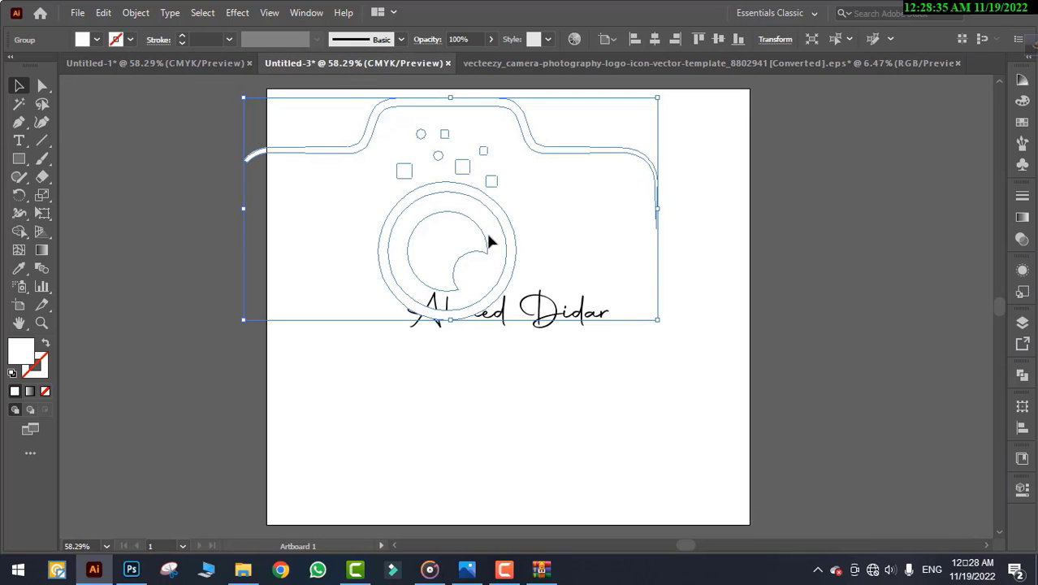
click(97, 40)
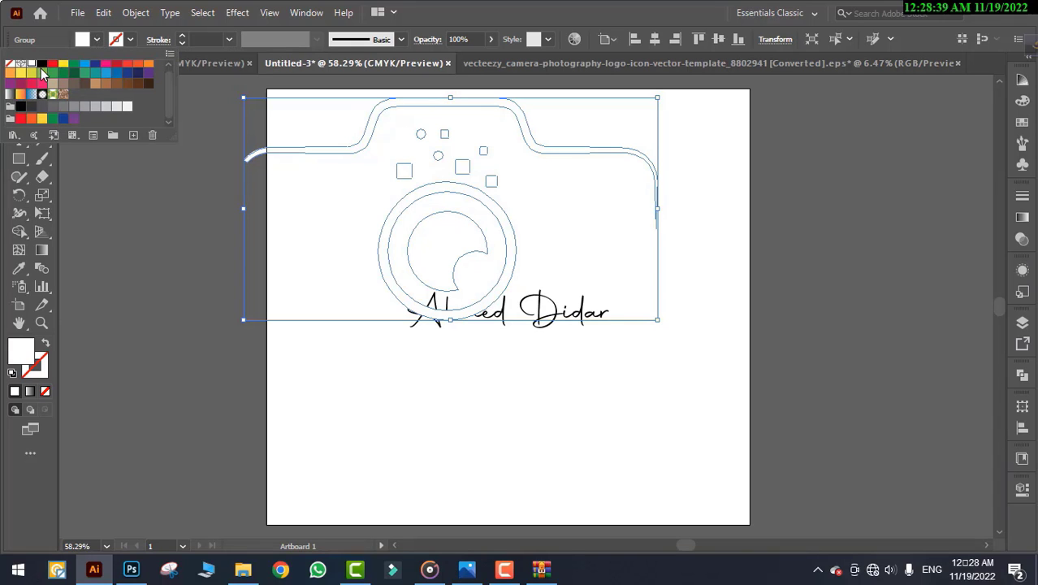
click(42, 65)
drag(295, 311, 481, 268)
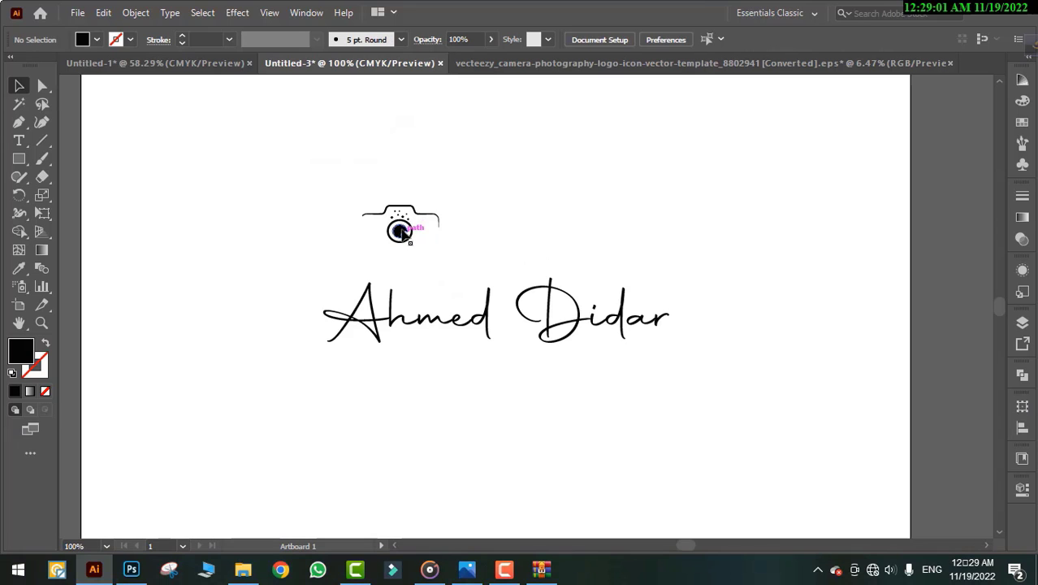
drag(411, 235, 490, 281)
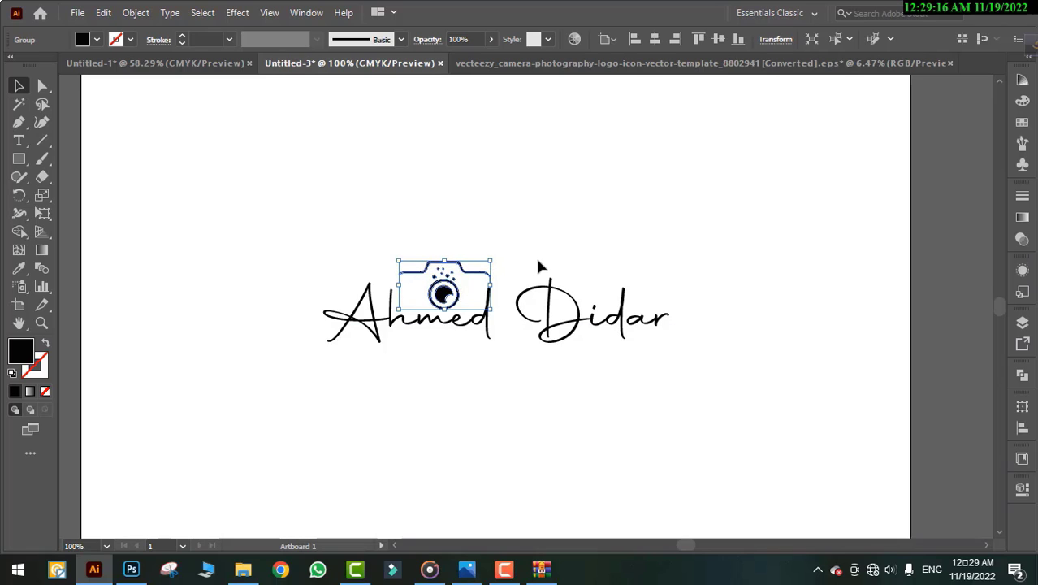
click(544, 255)
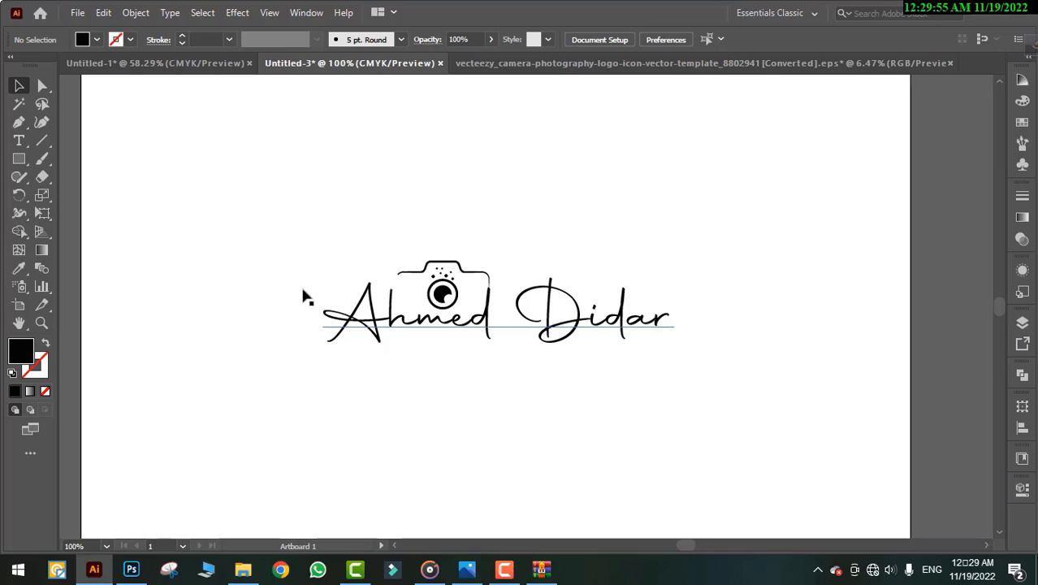
Add a 'Photography' text line below the name in the script font
click(20, 143)
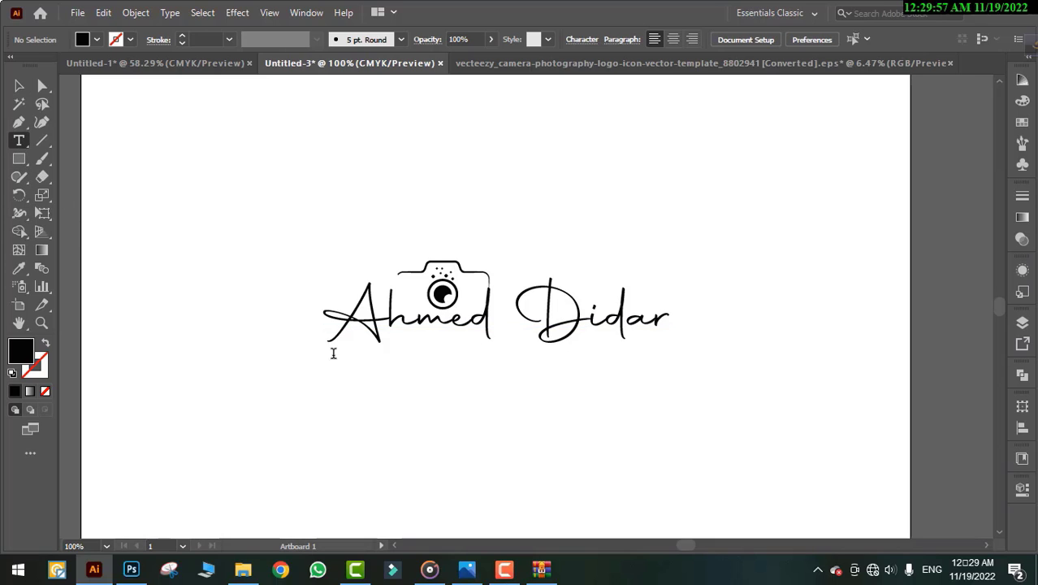
click(411, 402)
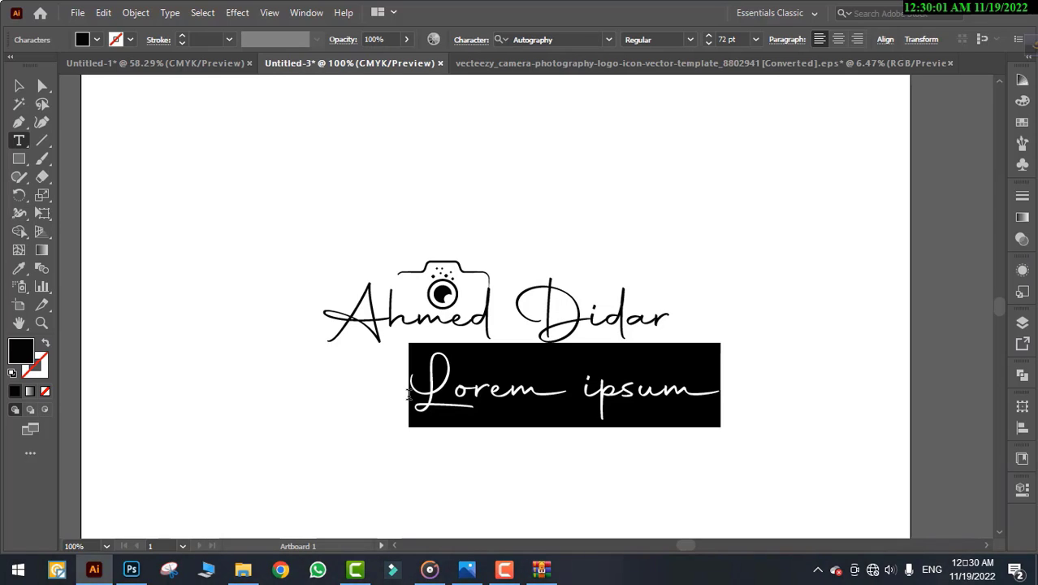
text(p)
key(BackSpace)
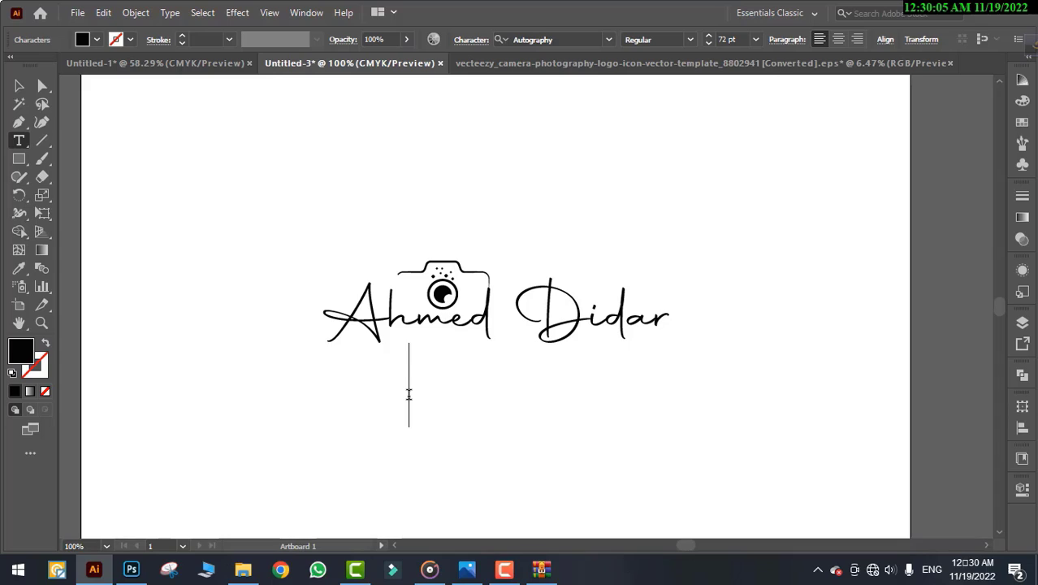
text(Phot)
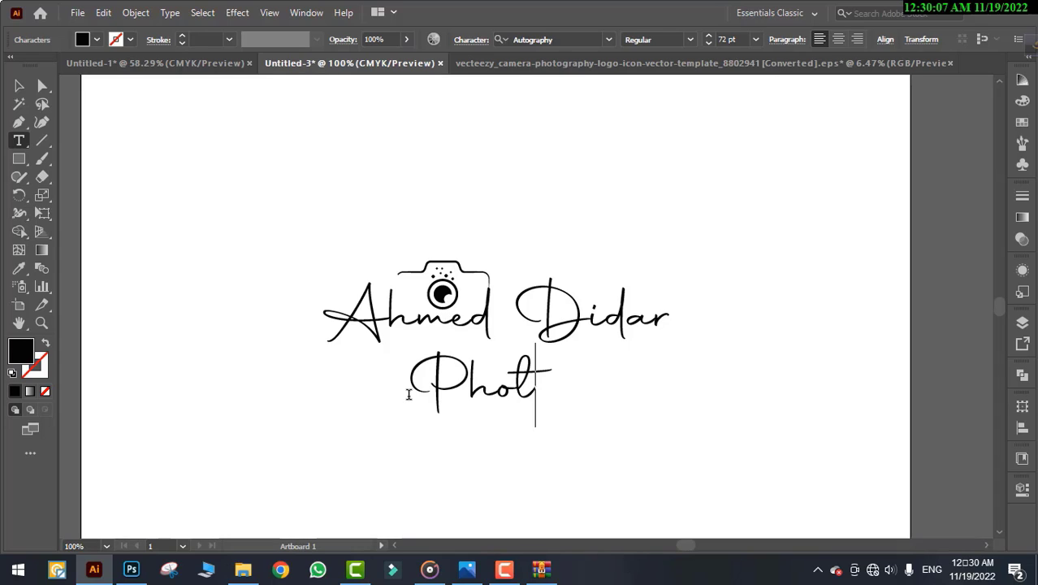
text(o)
text(gr)
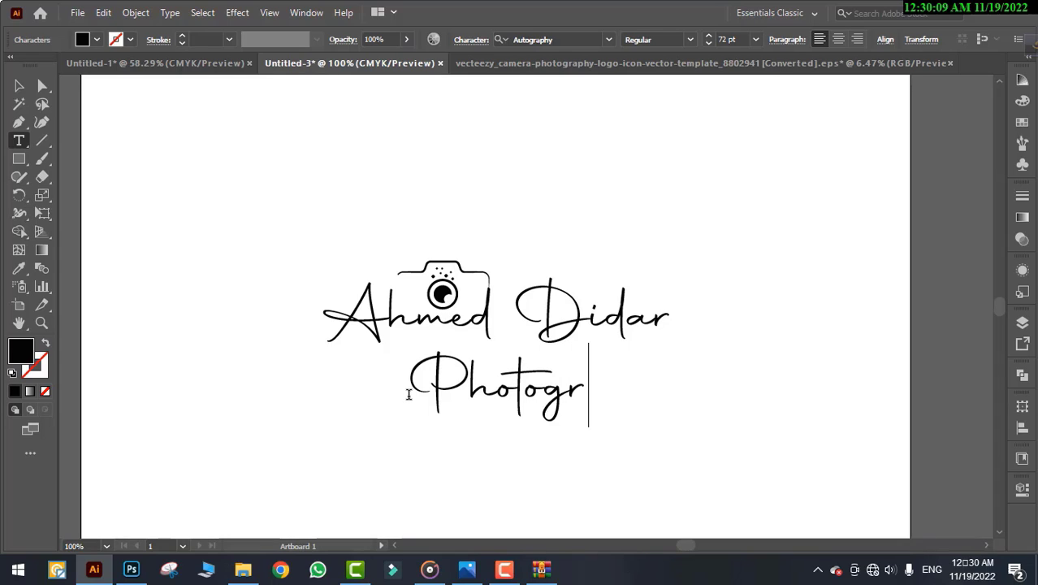
text(aphy)
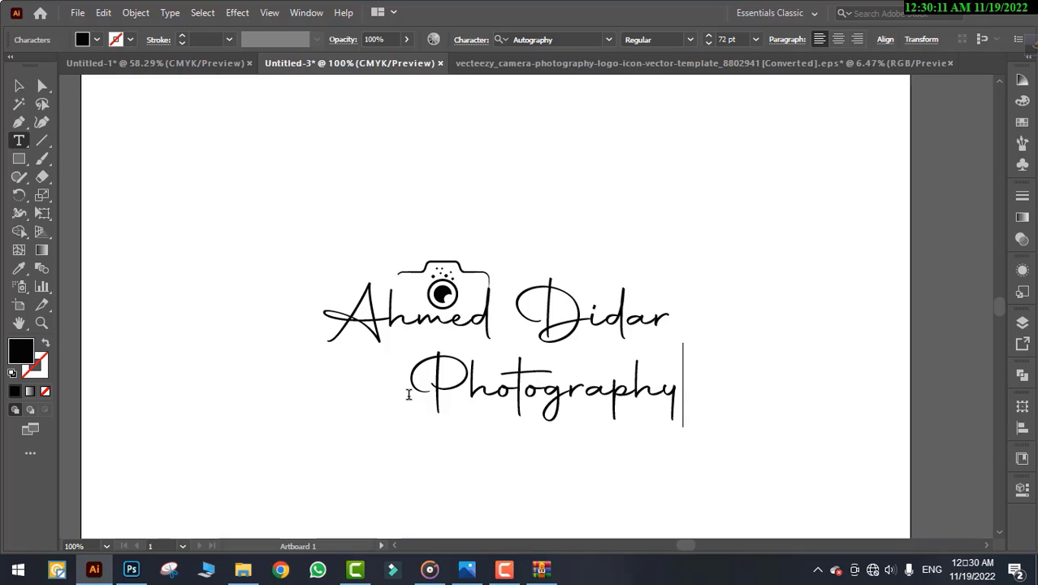
click(18, 88)
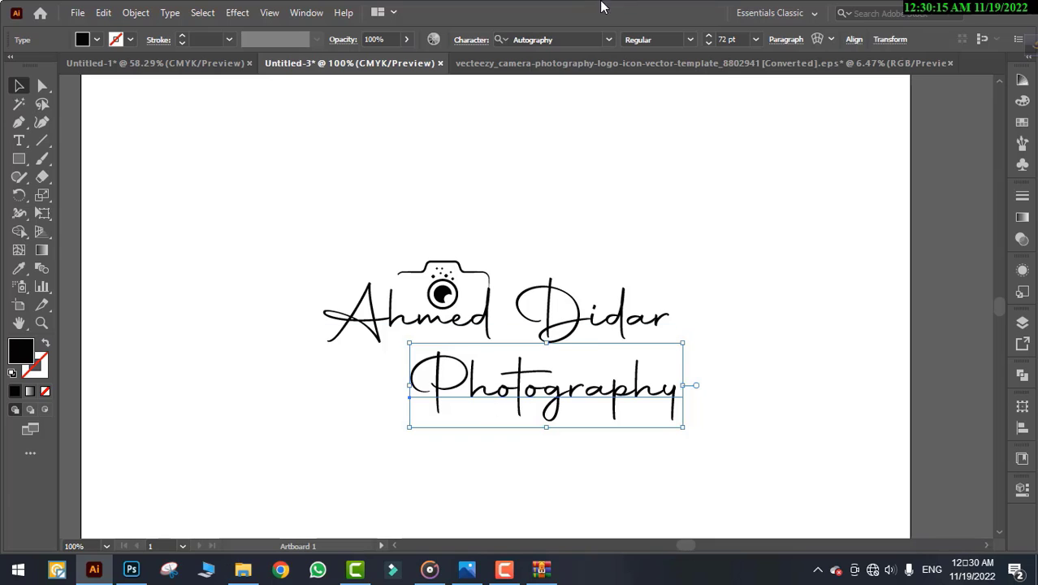
Set the Photography font to Source Serif Variable Light and show the character settings
click(608, 39)
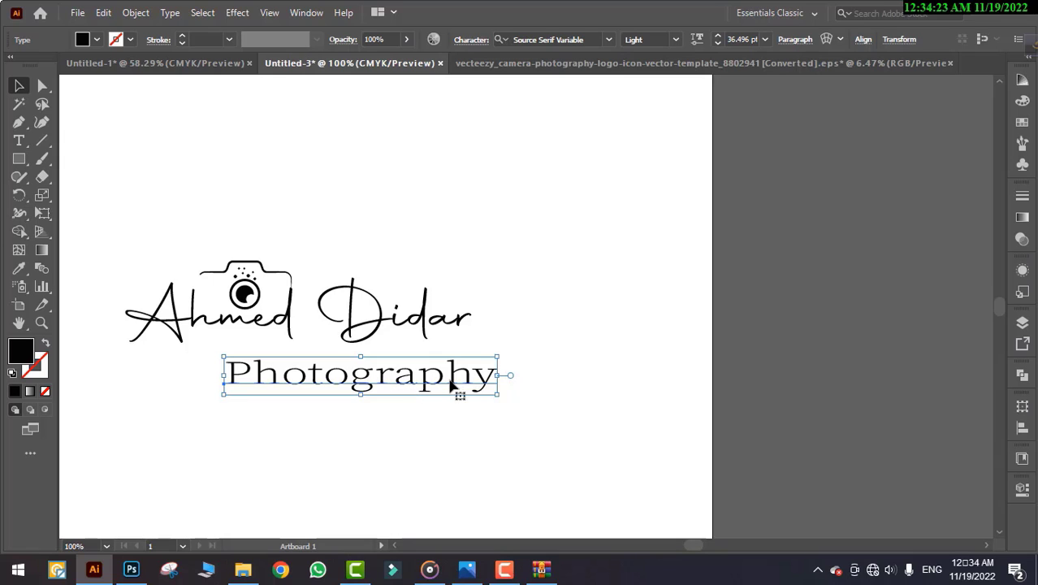
click(1023, 489)
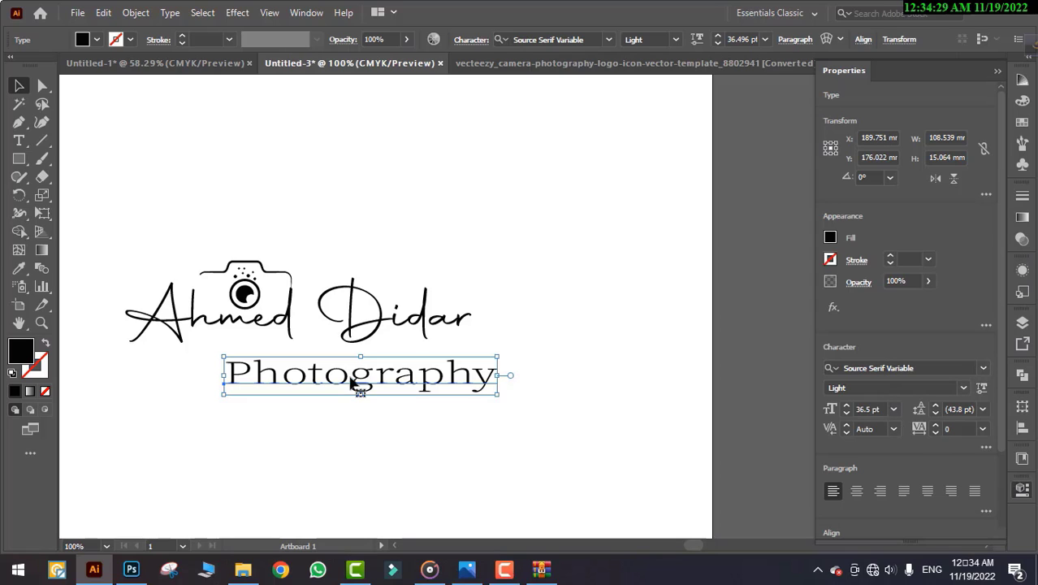
click(1023, 490)
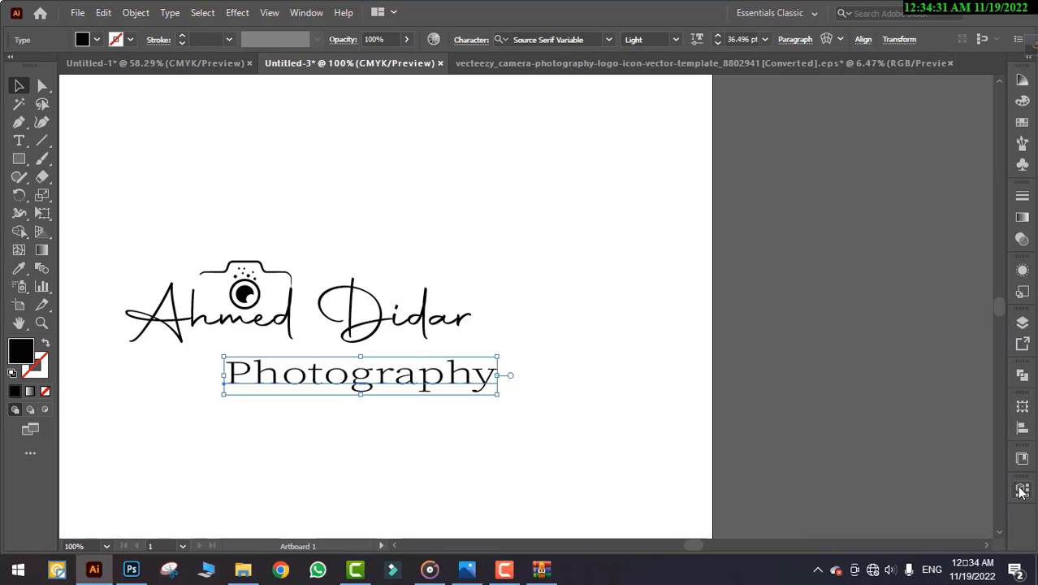
right_click(1022, 490)
click(1022, 489)
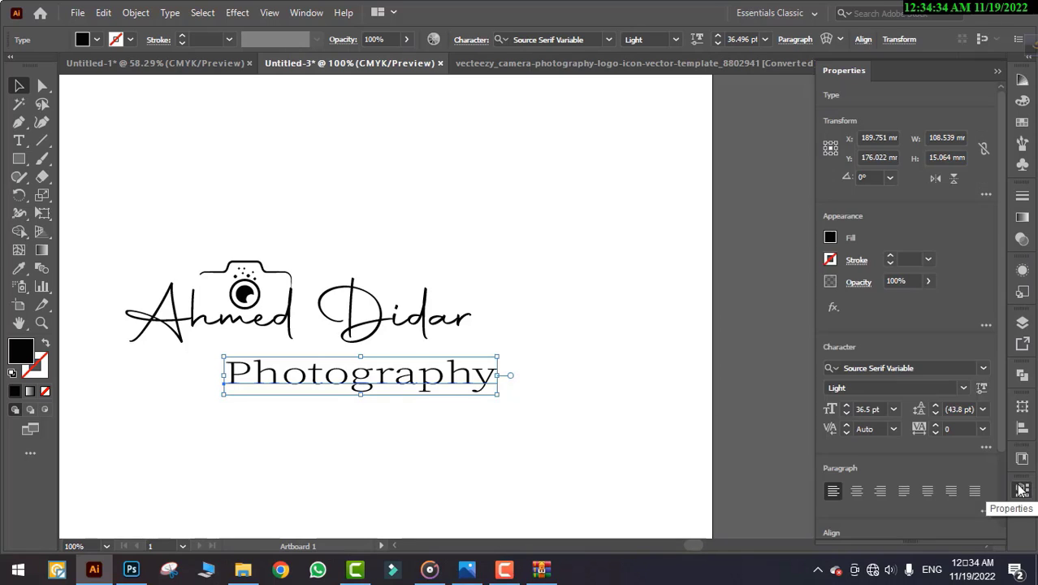
Increase the Photography letter tracking to 200, then to 500
click(893, 429)
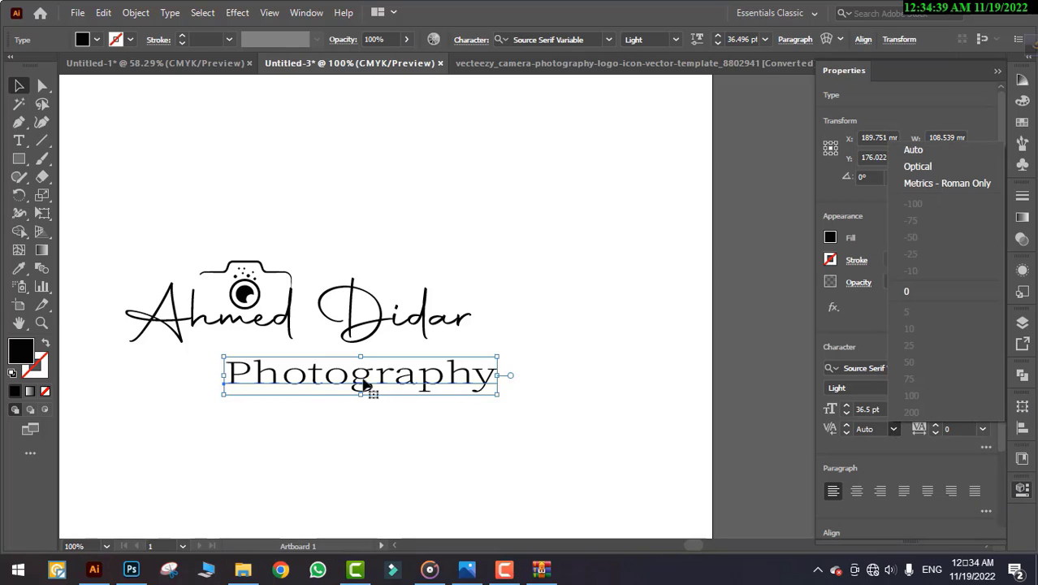
click(937, 430)
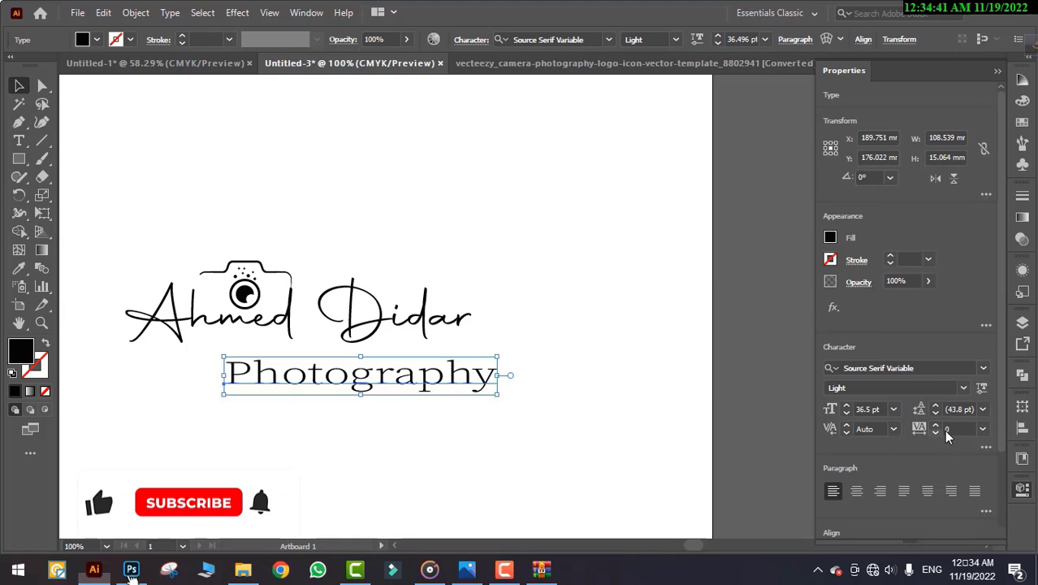
click(983, 430)
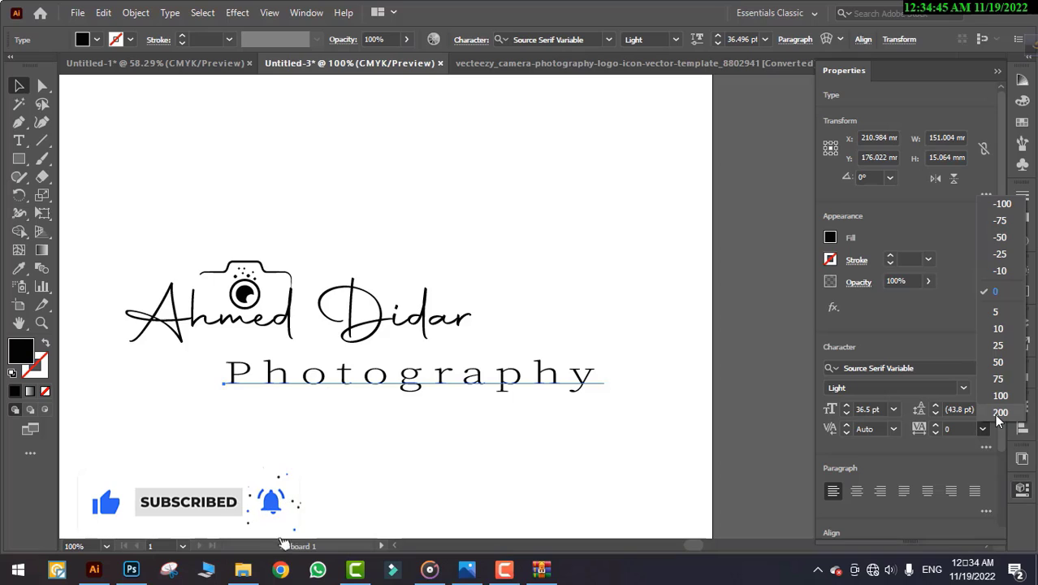
click(999, 415)
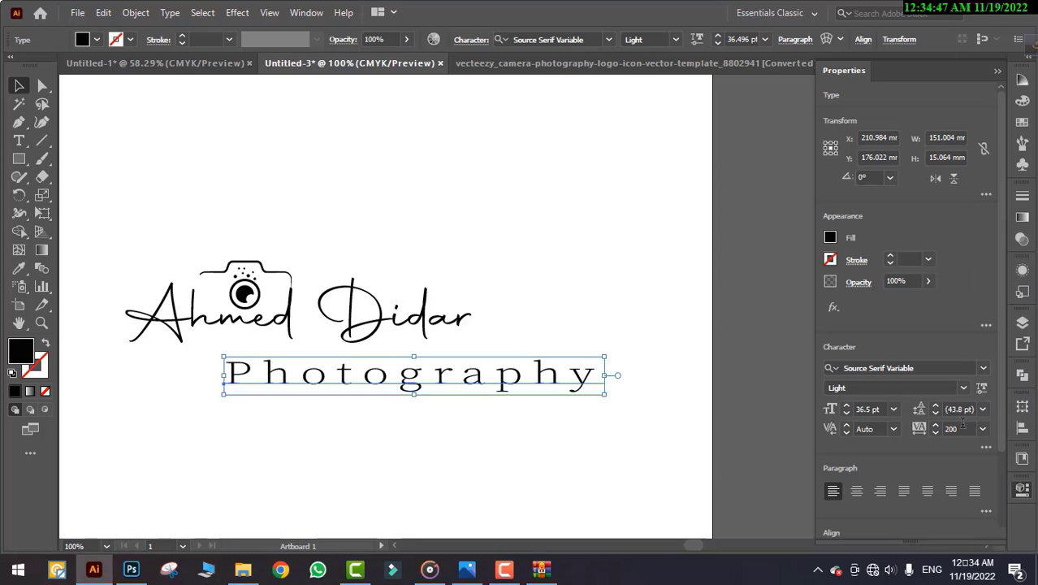
click(966, 429)
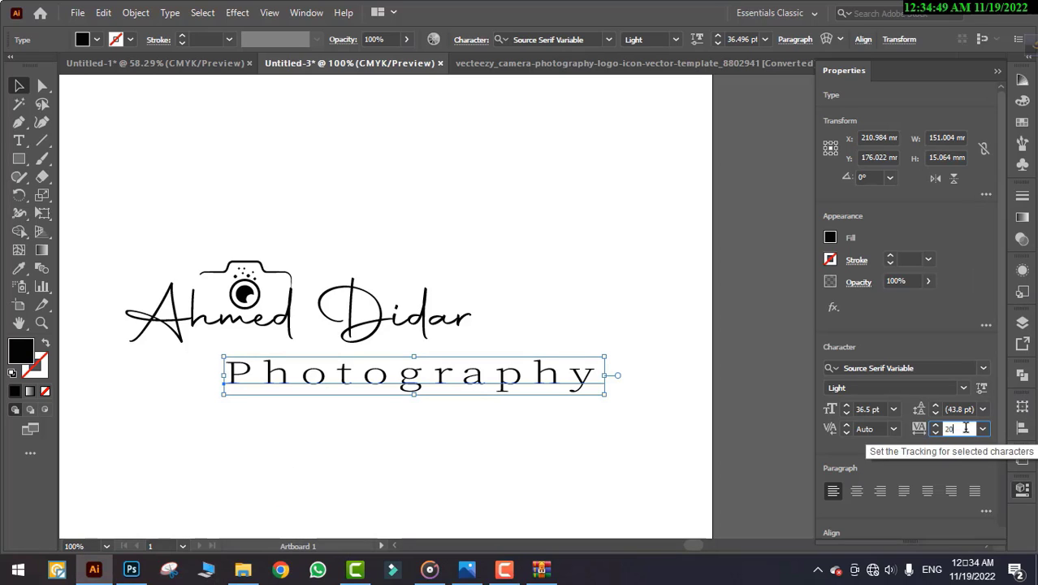
key(BackSpace)
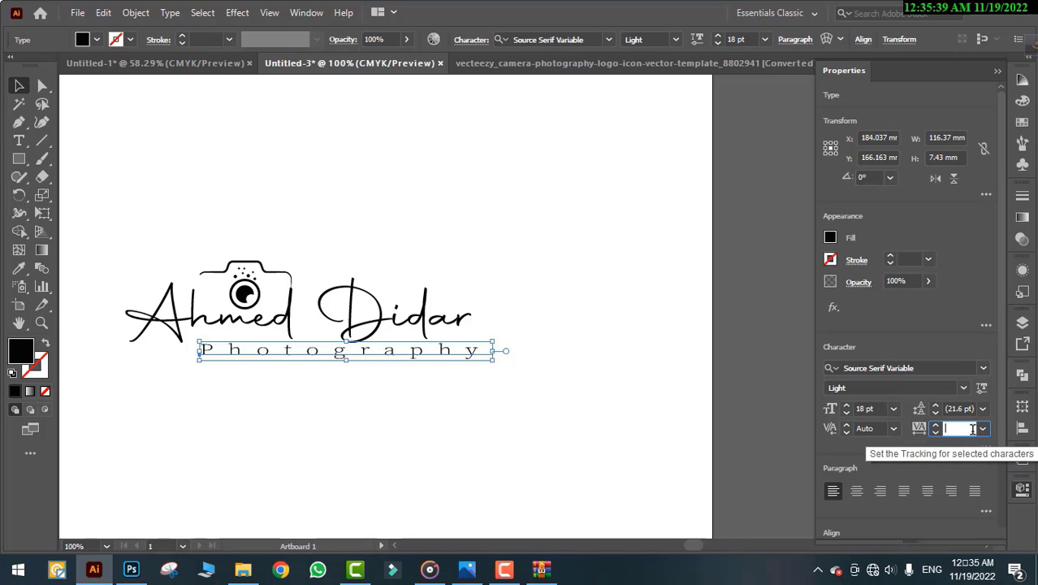
text(5)
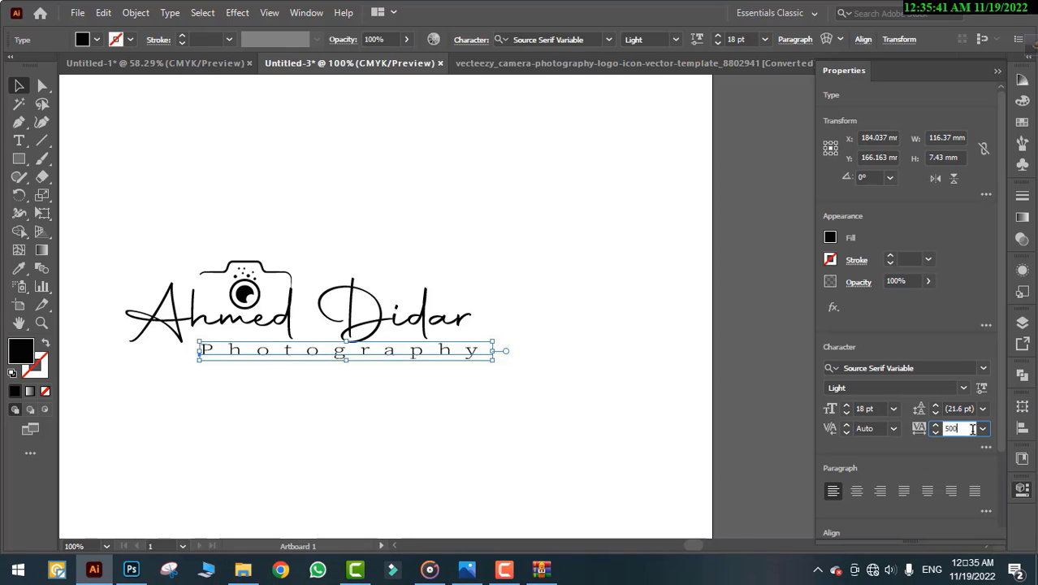
text(00)
key(Return)
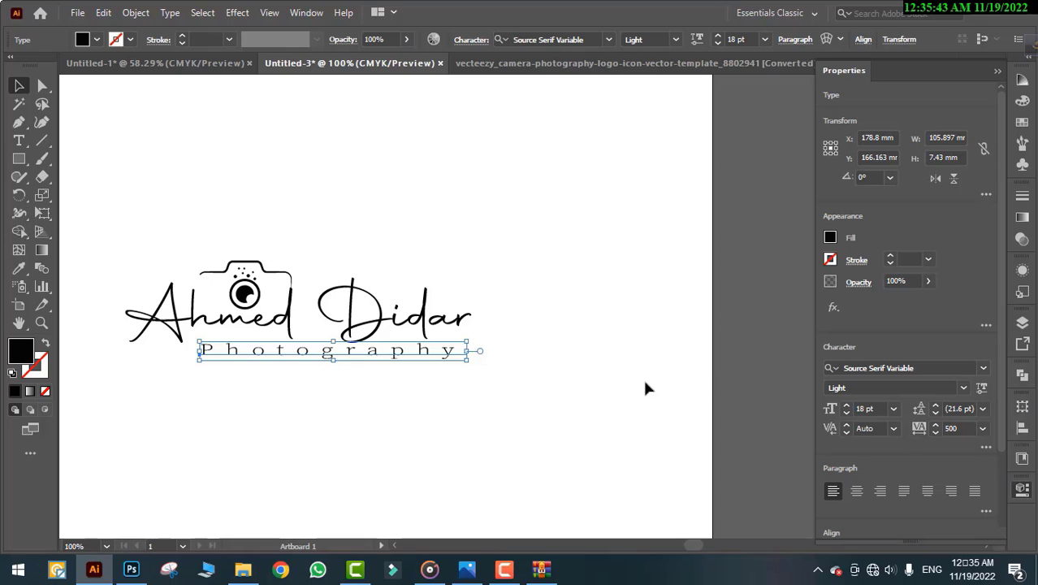
Fill the Photography text red after trying black and yellow swatches
click(96, 40)
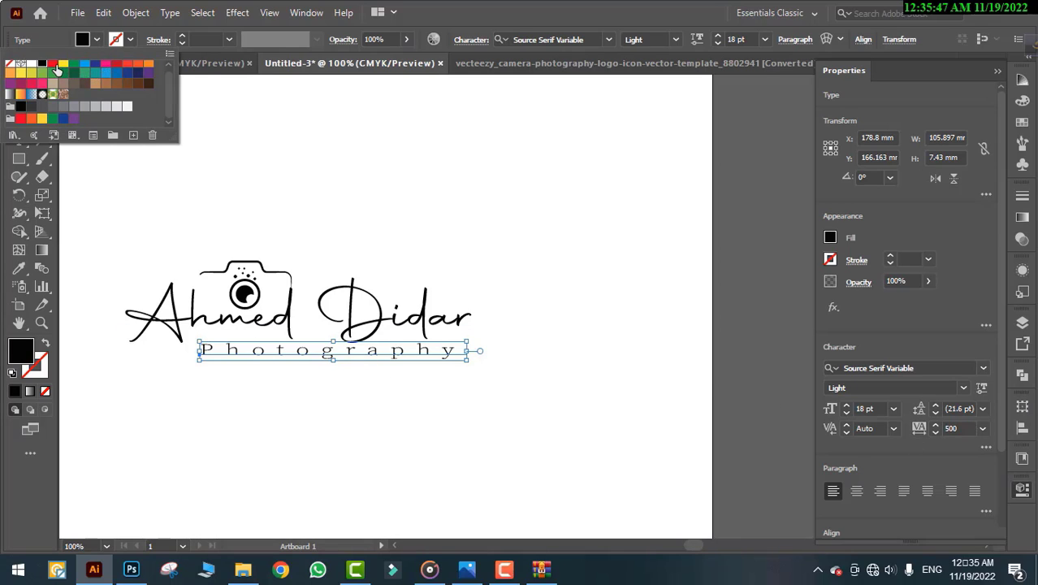
click(53, 65)
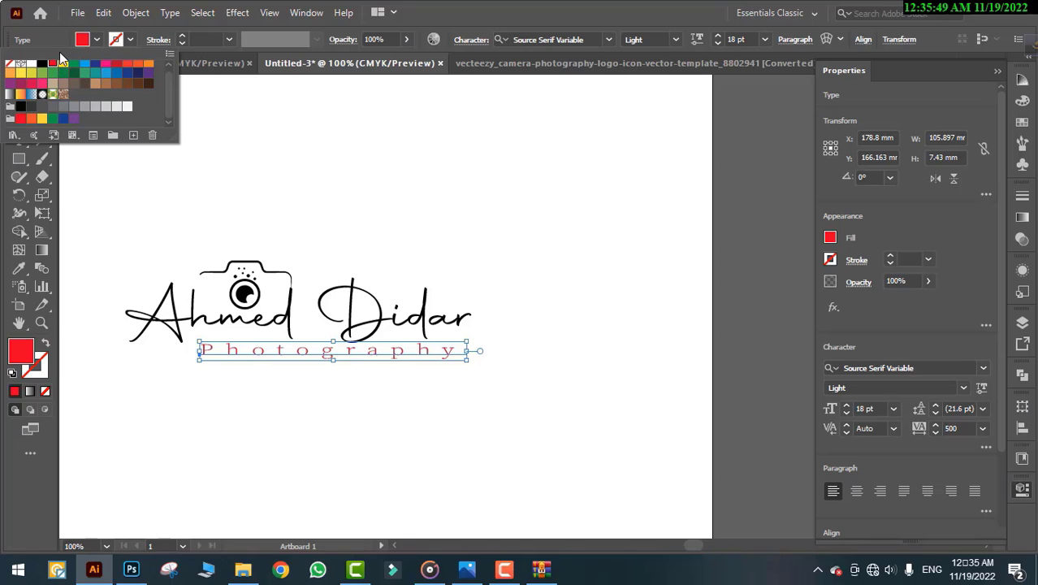
click(42, 64)
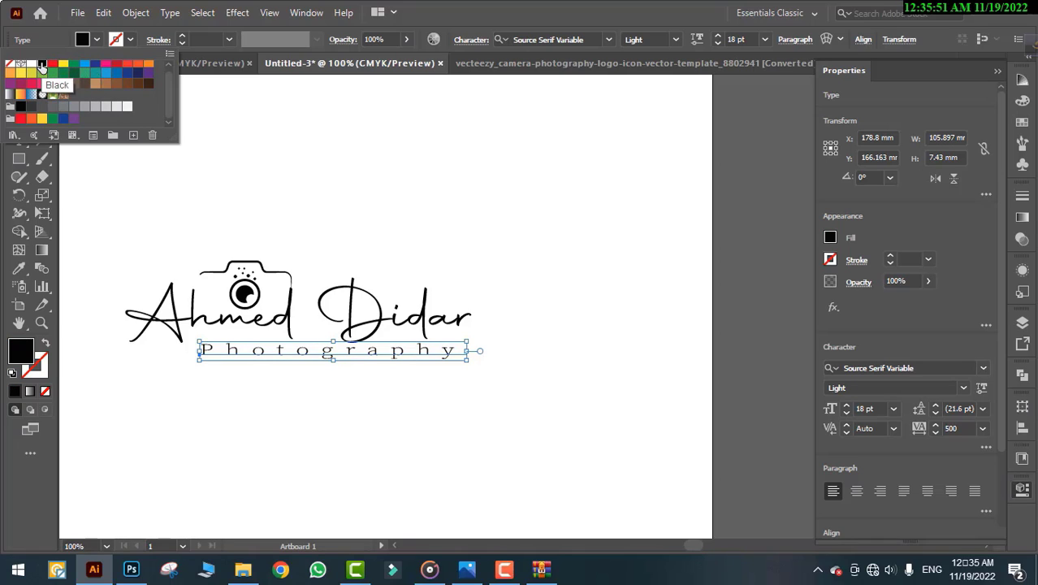
click(64, 64)
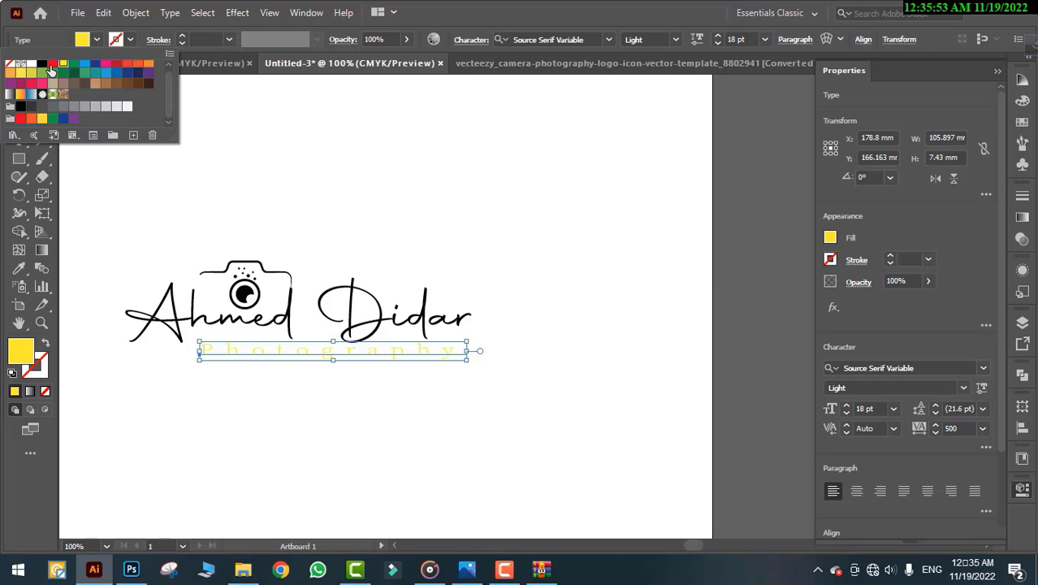
click(52, 65)
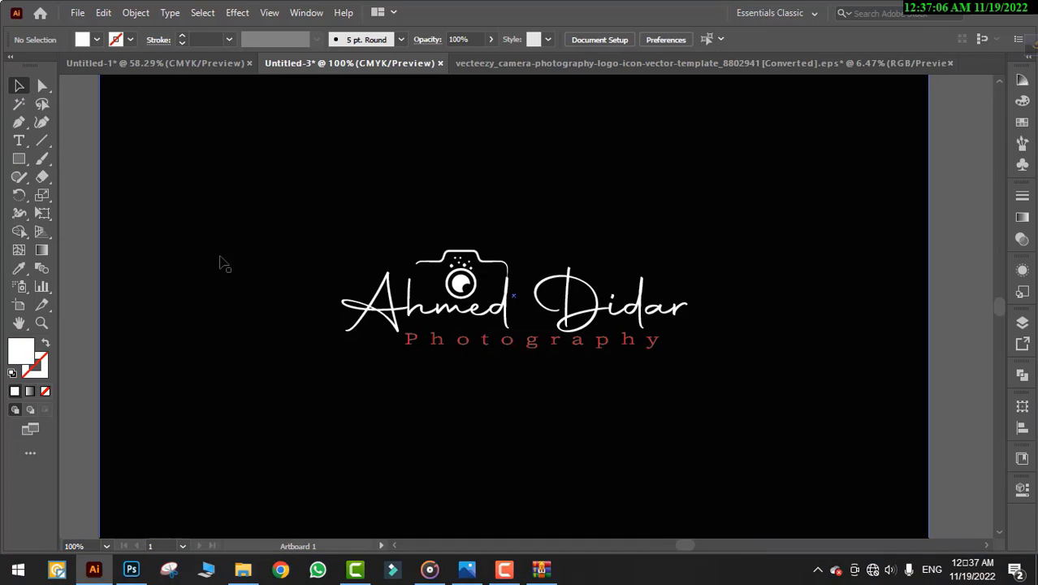